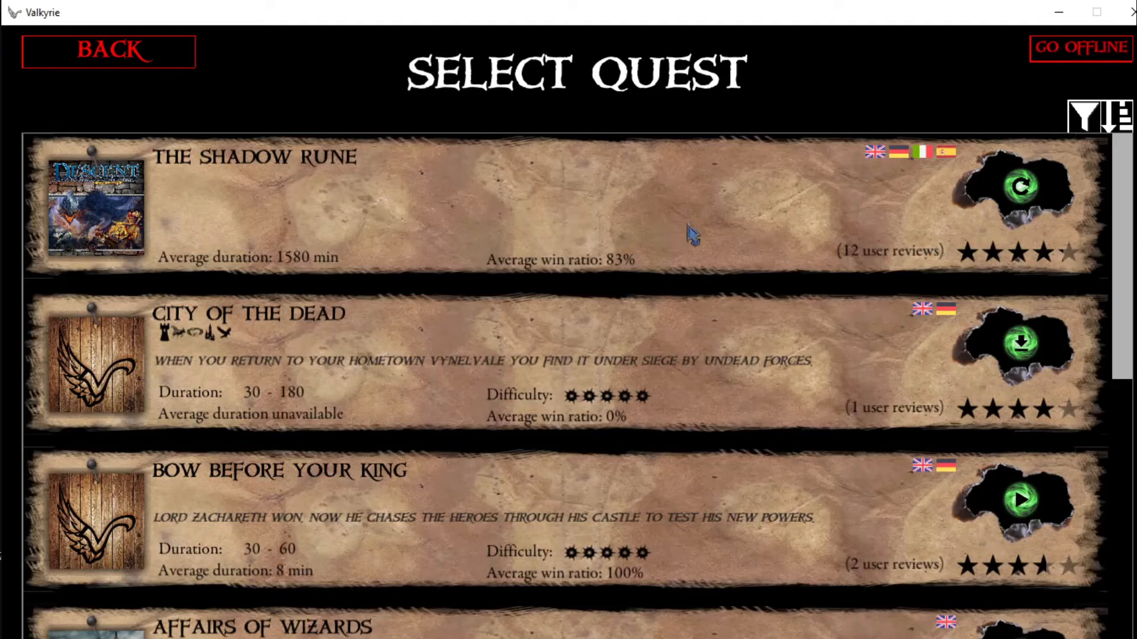
- Browse the available quests, return to the main menu, and open "Sound, graphics and localisation demo" in the quest editor
scroll(680, 251, down, 3)
scroll(680, 251, down, 5)
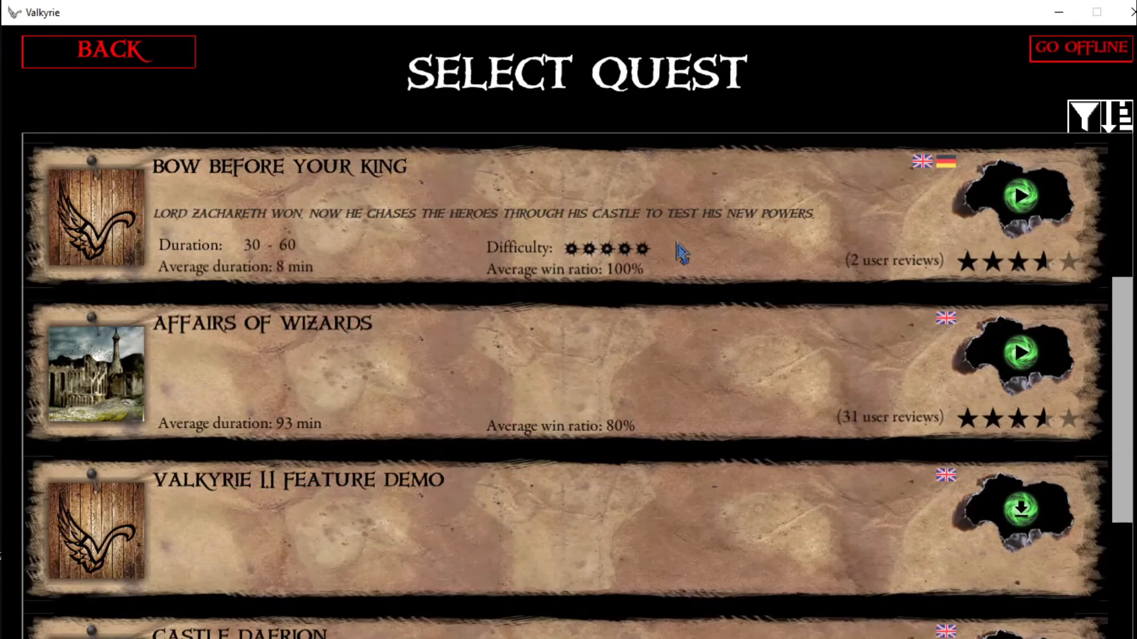
scroll(536, 248, up, 9)
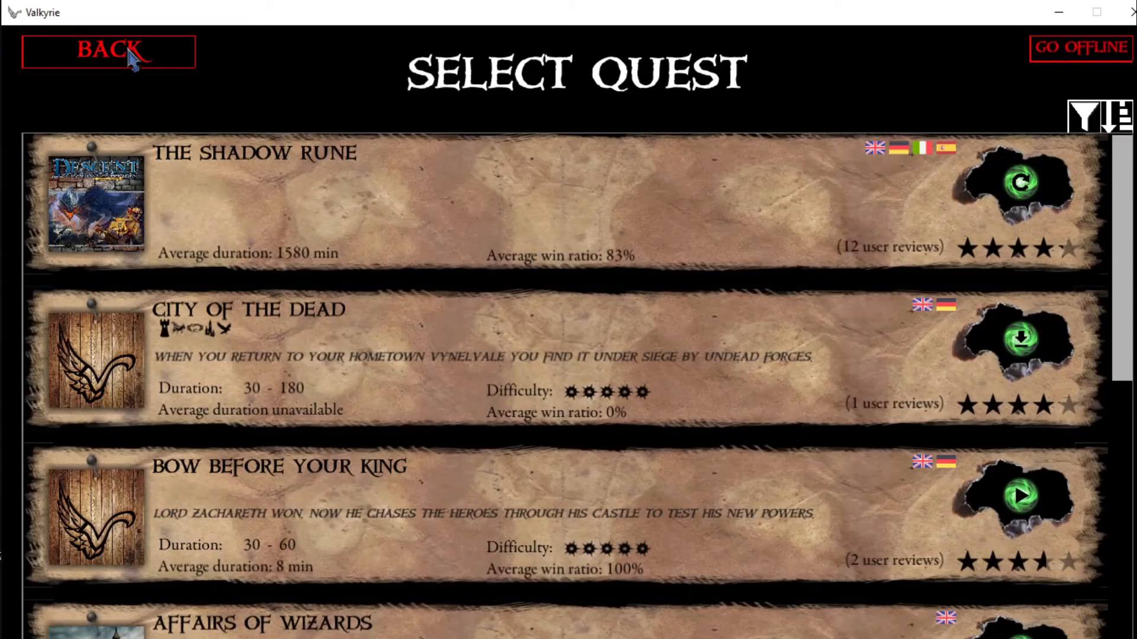
click(129, 54)
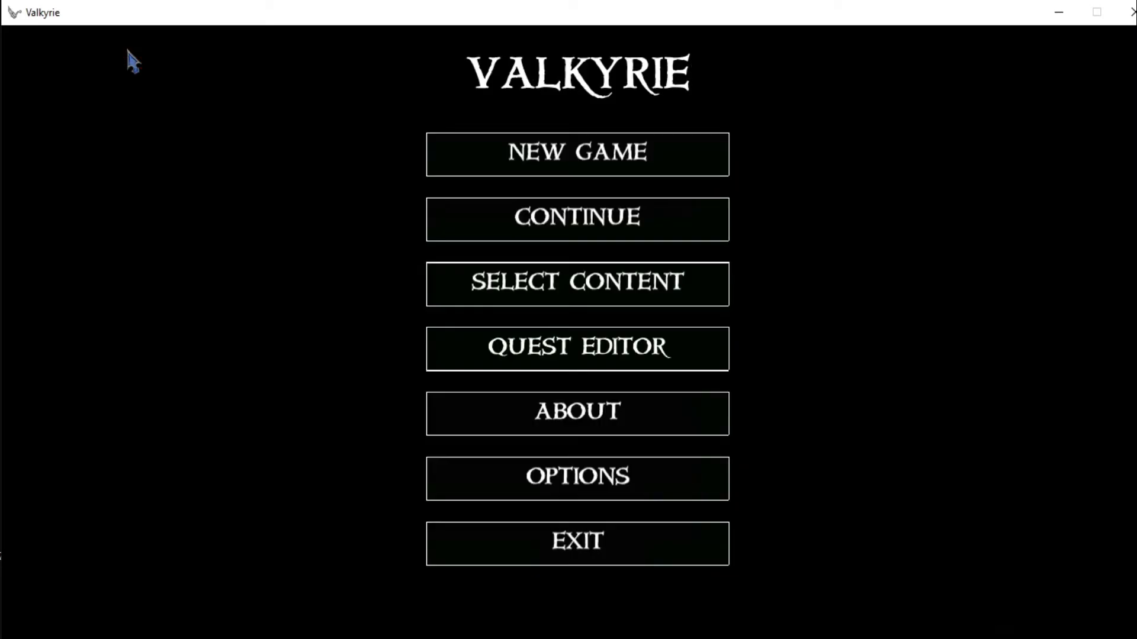
click(573, 353)
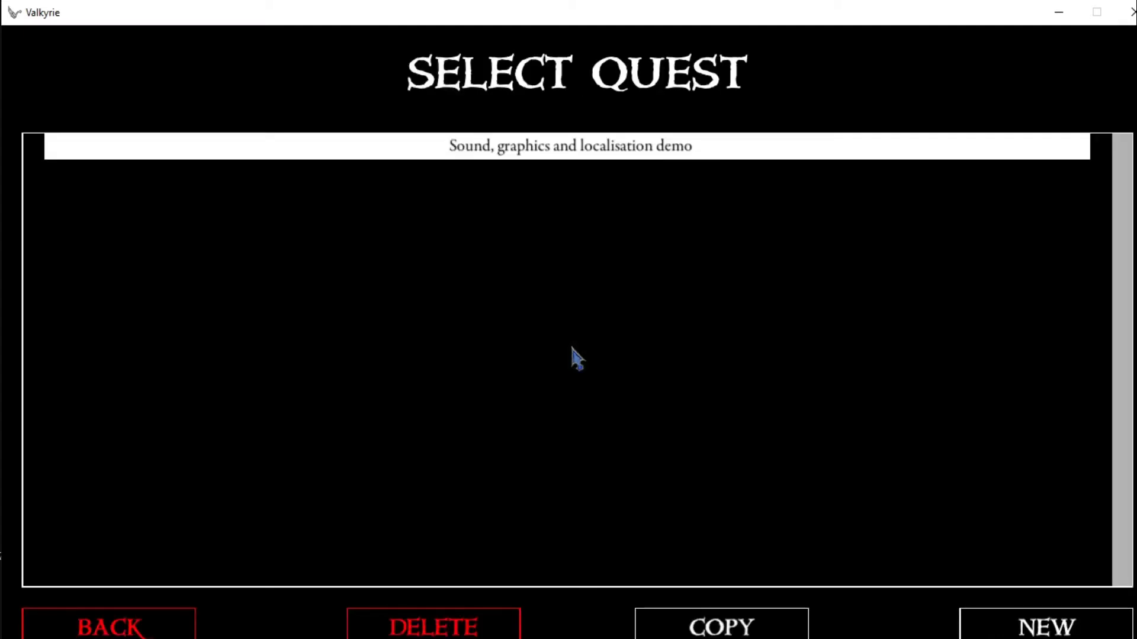
click(574, 155)
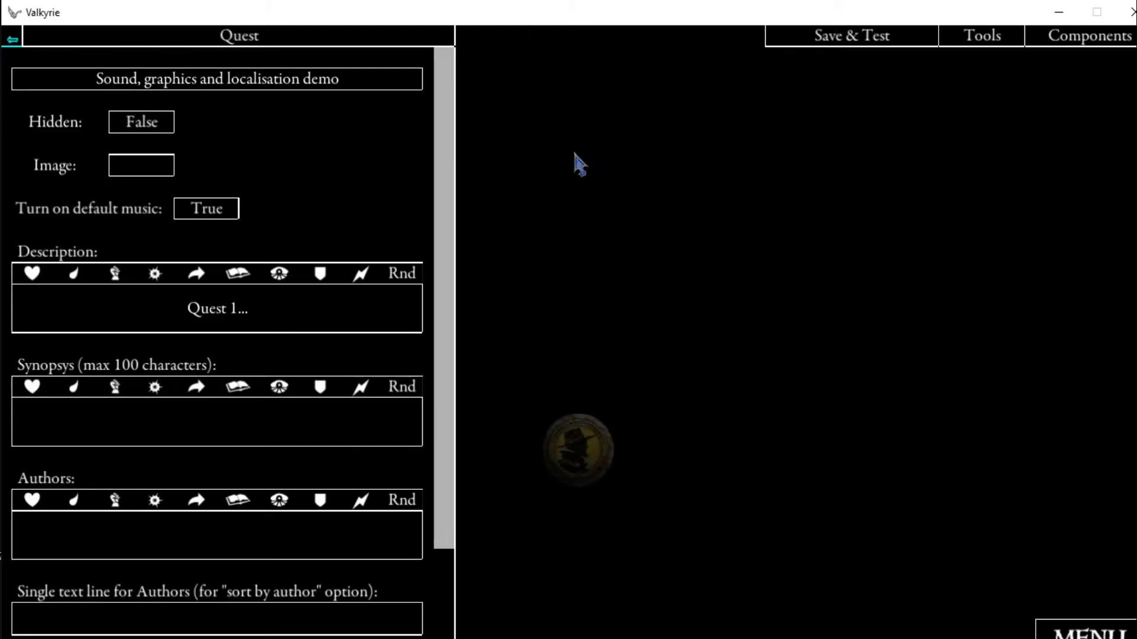
- Create a package from the open quest and minimize the quest editor
click(982, 38)
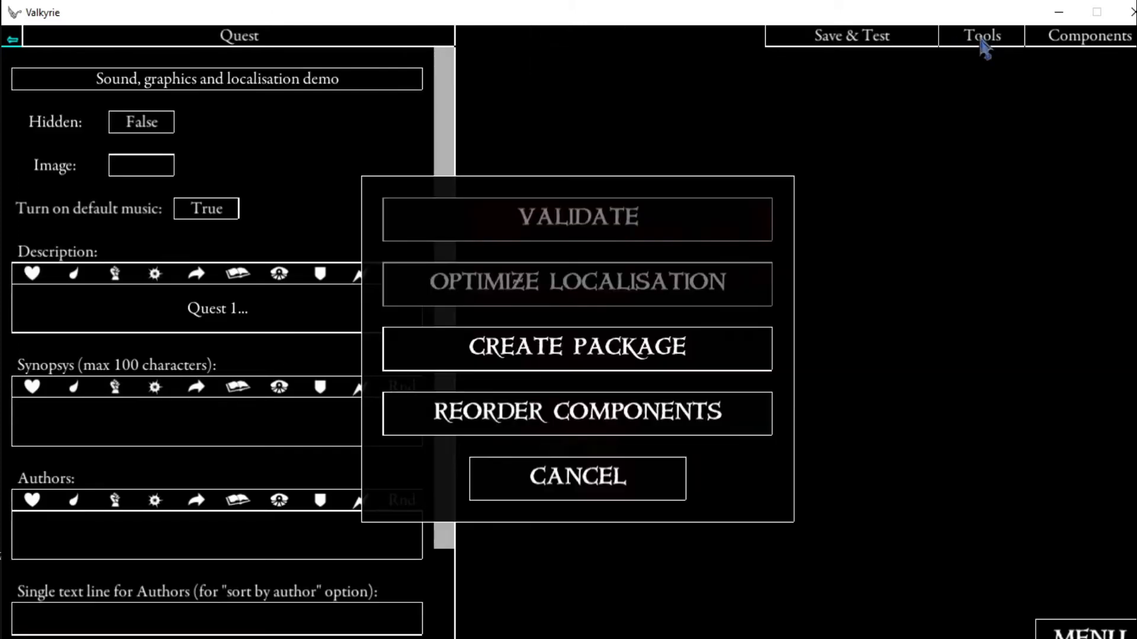
click(574, 353)
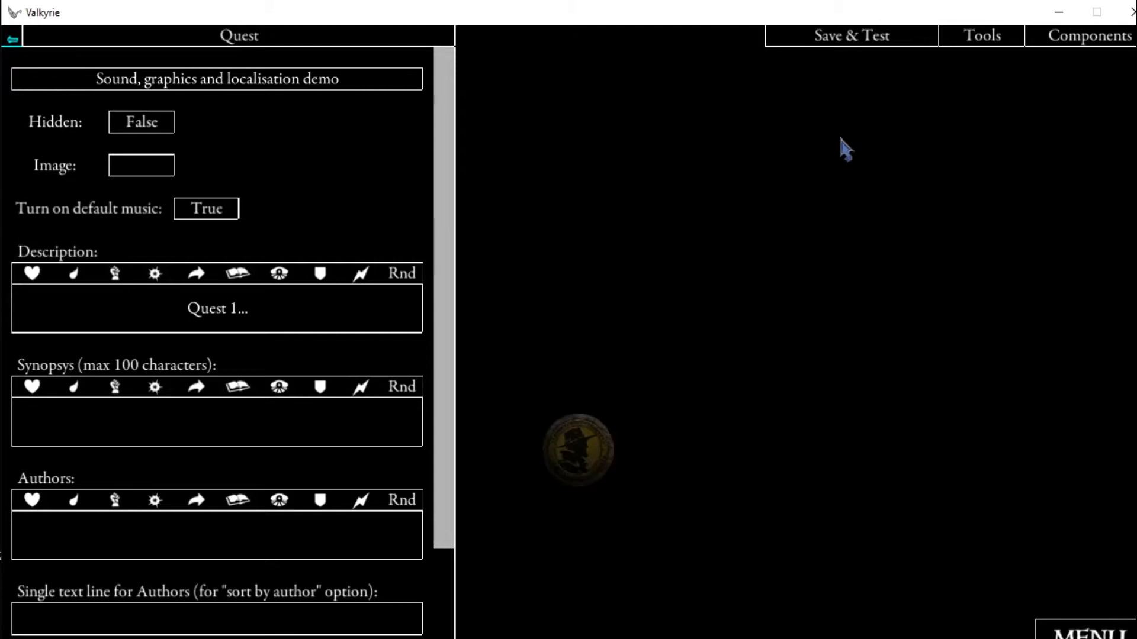
click(1059, 12)
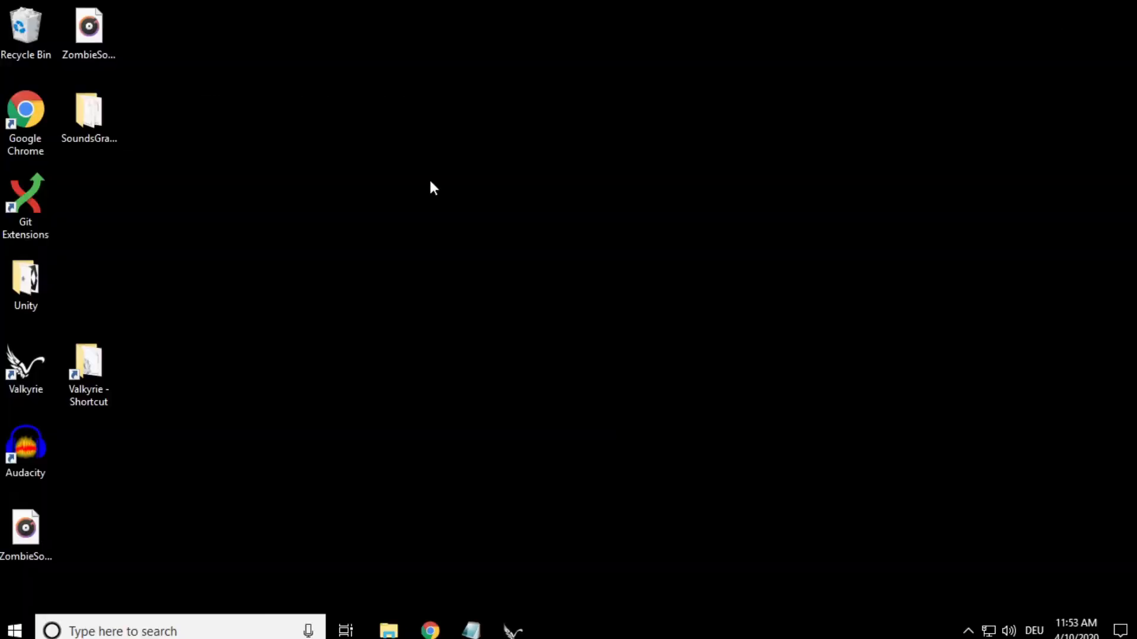
- Open the SoundsGraphicsLocalizationDemo folder on the desktop and view the contents of SoundsGraphicsLocalizationDemo.ini in Notepad
click(105, 116)
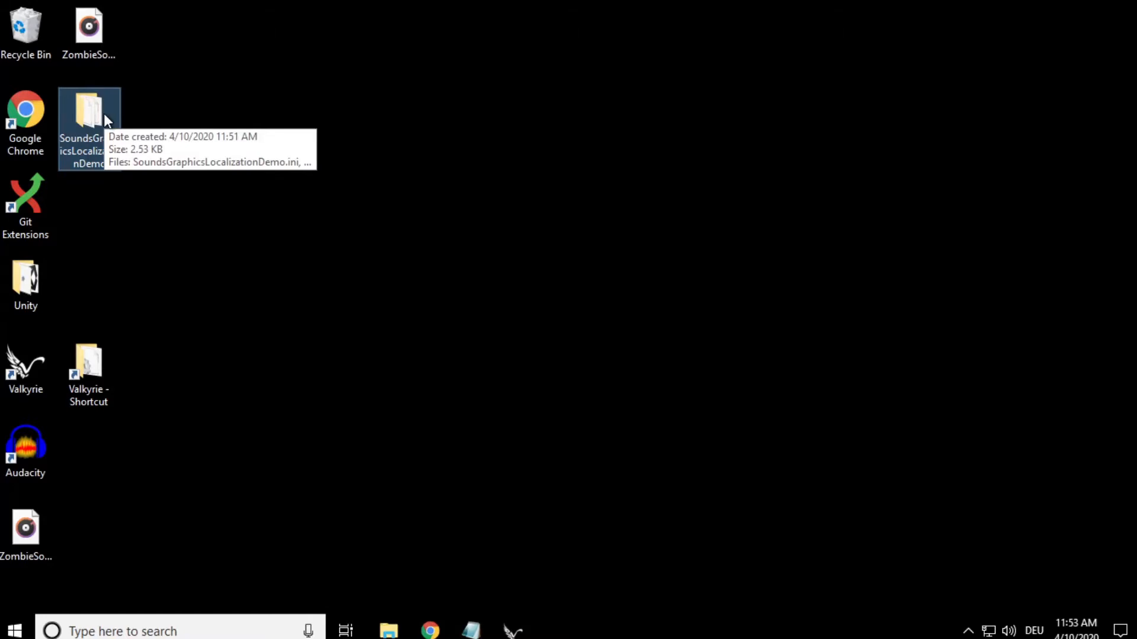
double_click(105, 112)
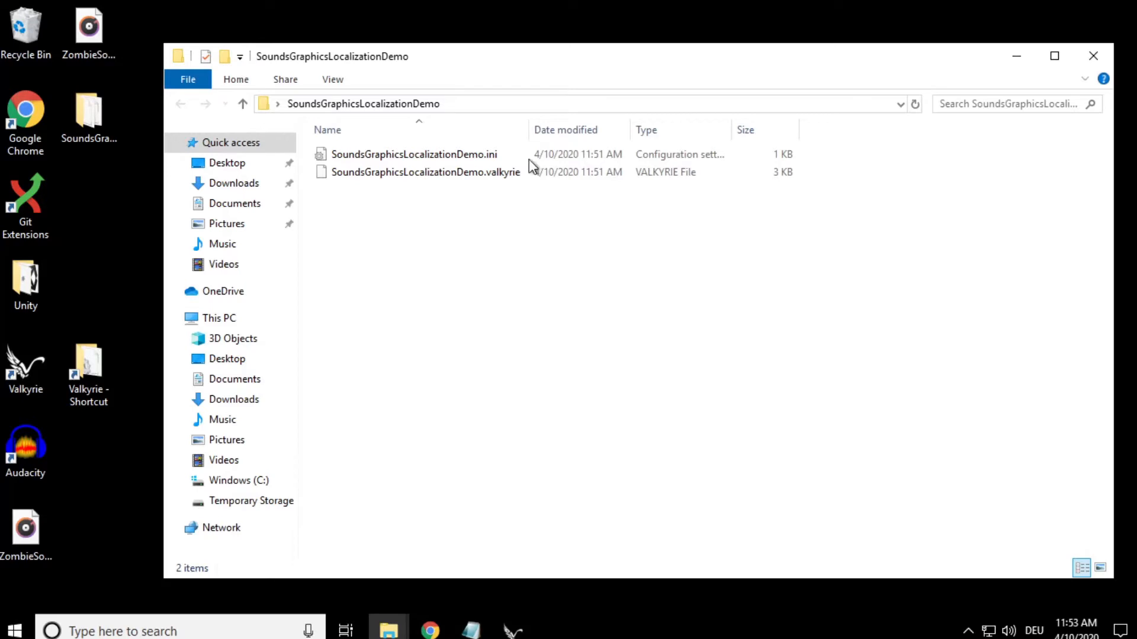
click(438, 154)
click(454, 173)
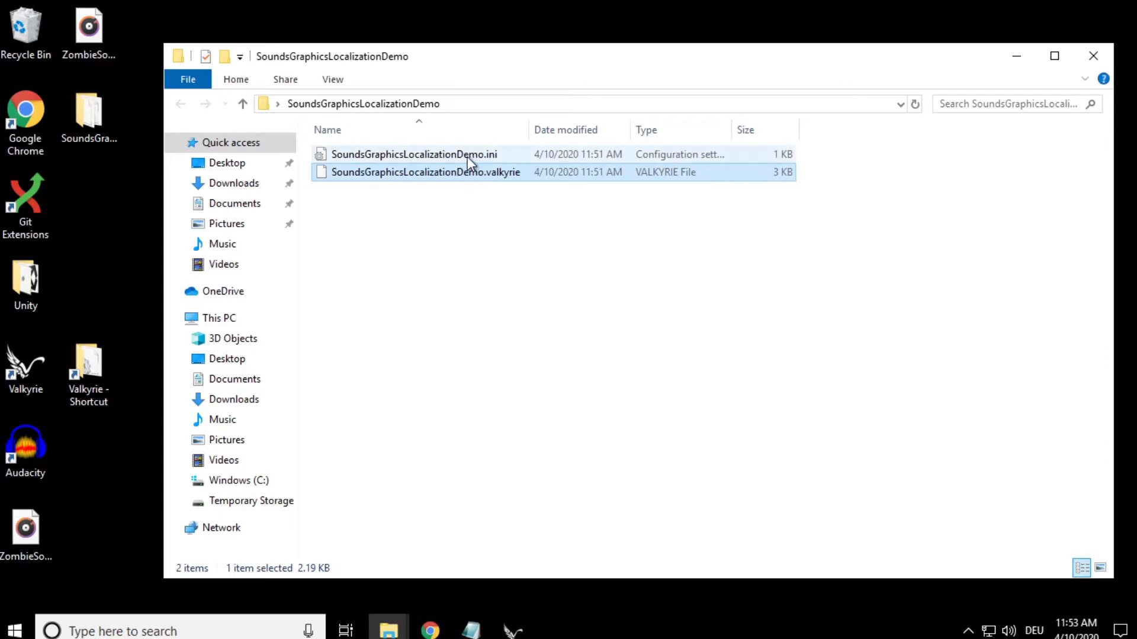
click(467, 156)
double_click(467, 156)
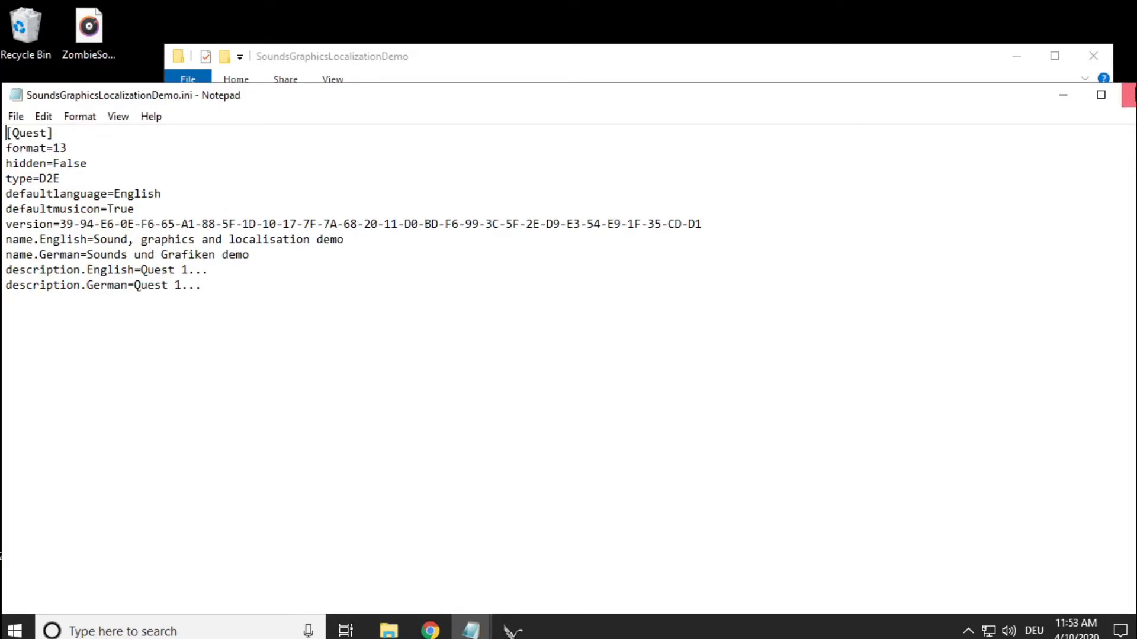
click(1126, 95)
- Inspect the contents of SoundsGraphicsLocalizationDemo.valkyrie as an archive in 7-Zip and close the archive window
click(495, 173)
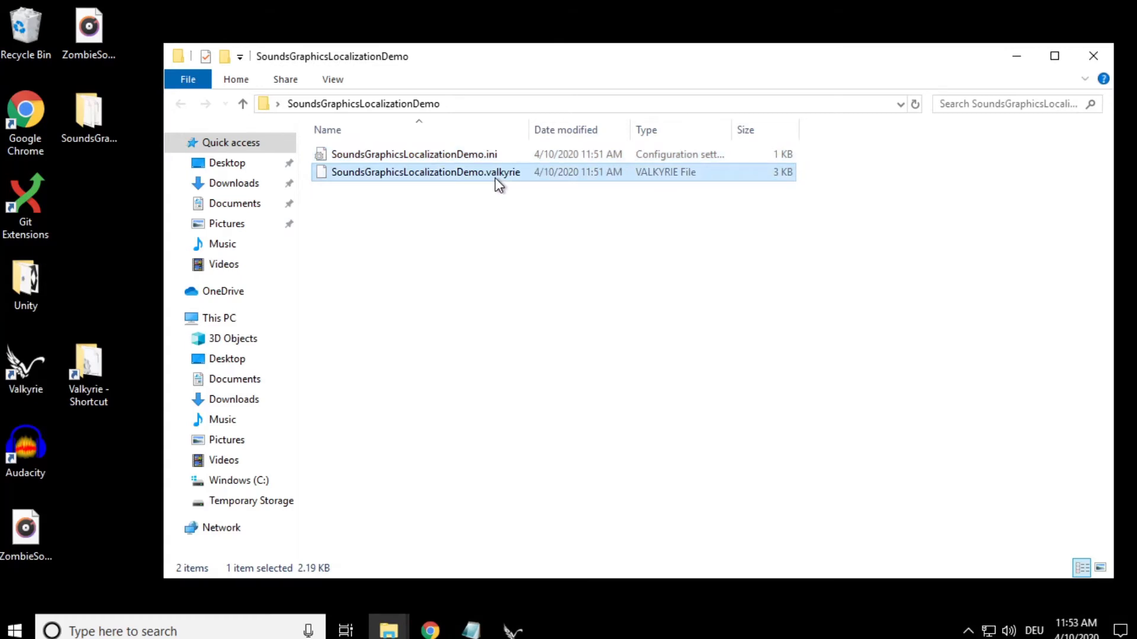
right_click(497, 179)
mouse_move(541, 229)
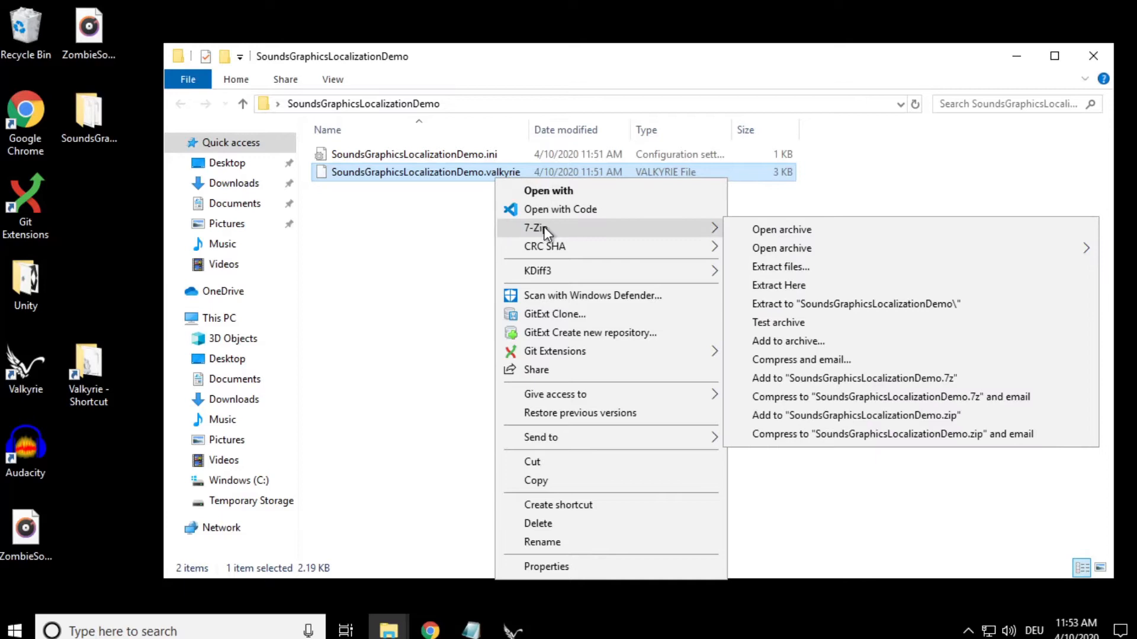
click(770, 231)
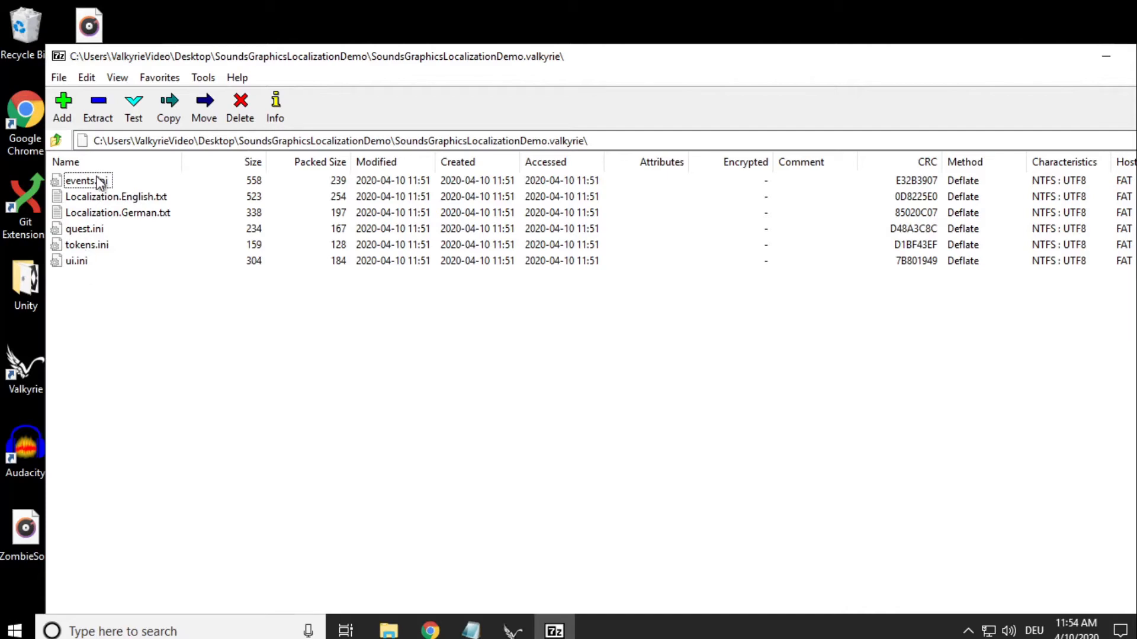
right_click(554, 629)
click(531, 594)
- View GitHub's account sign-up page in Chrome and open the new repository form in the signed-in browser window
click(530, 199)
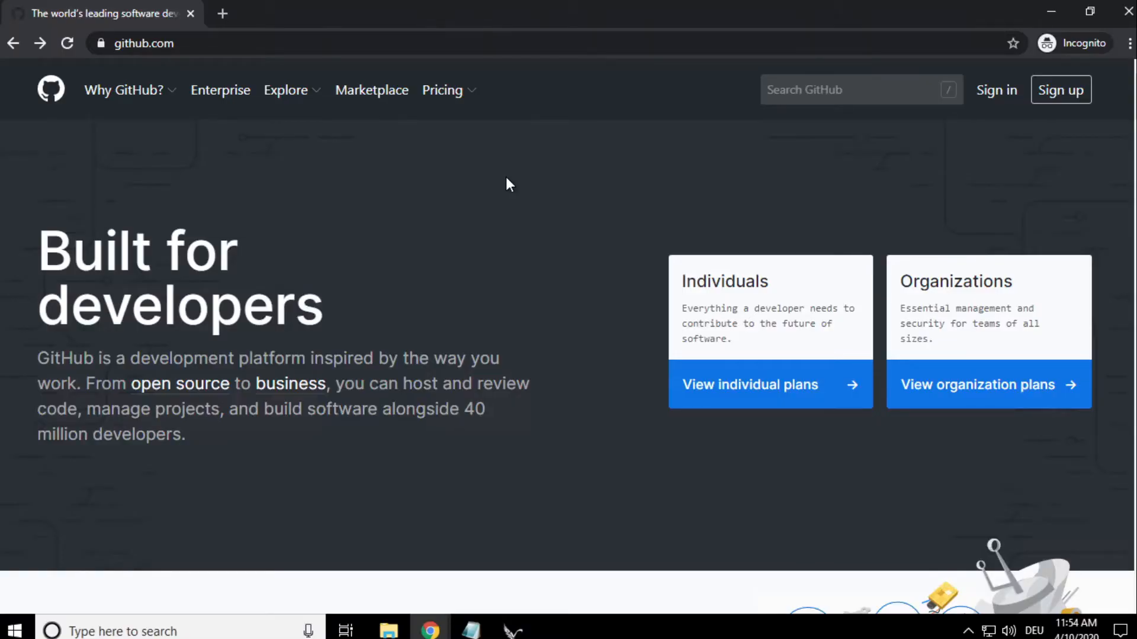
click(1056, 96)
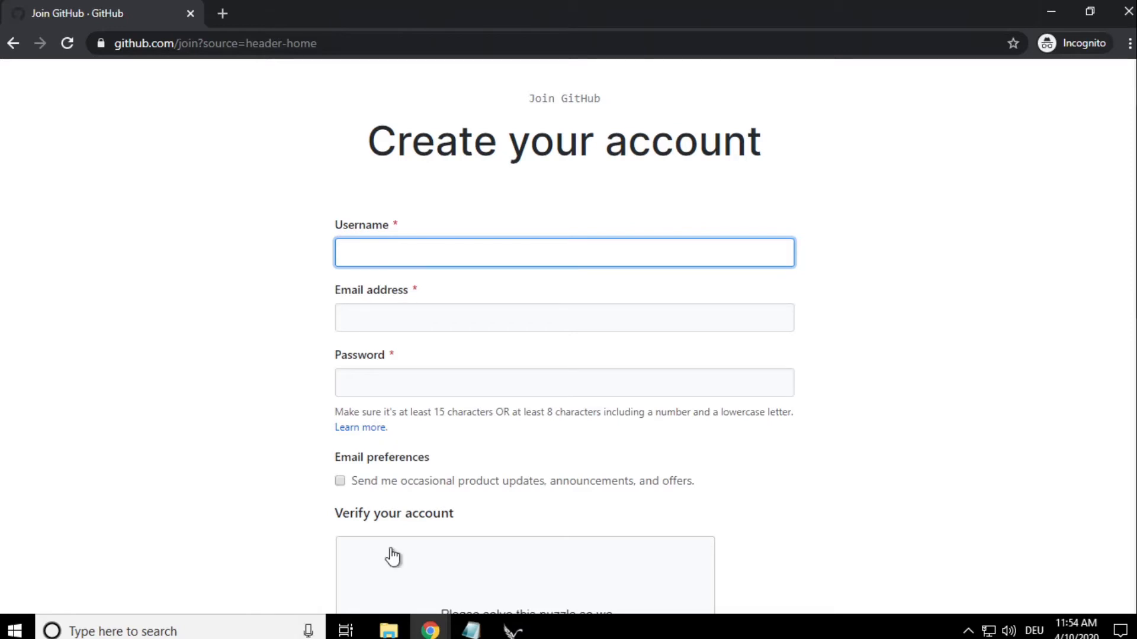
mouse_move(440, 632)
click(350, 543)
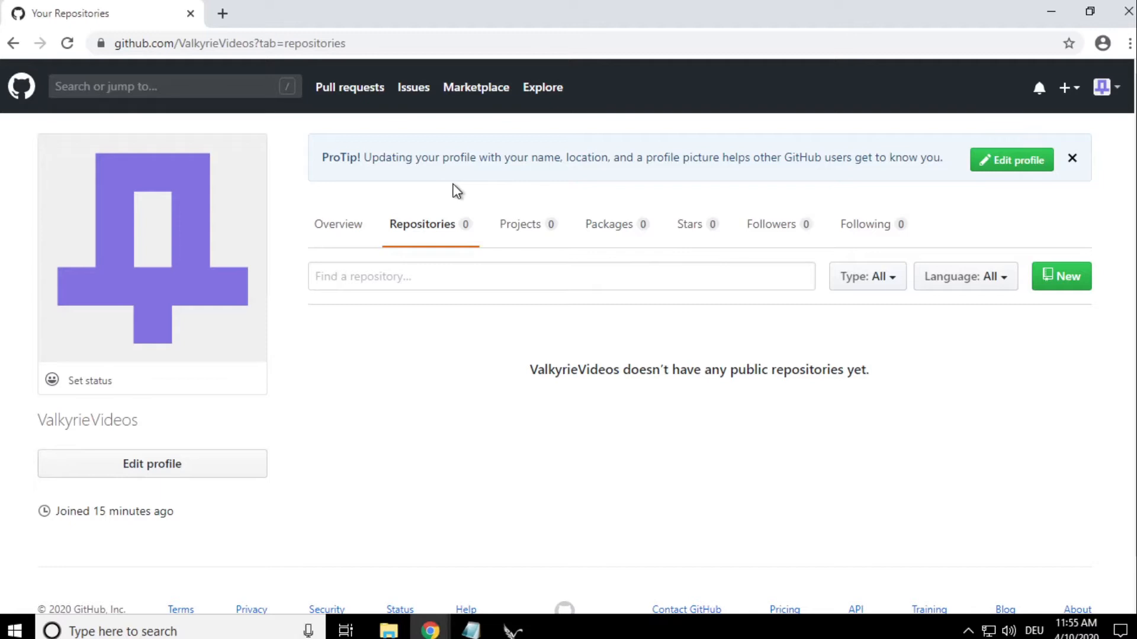
click(436, 236)
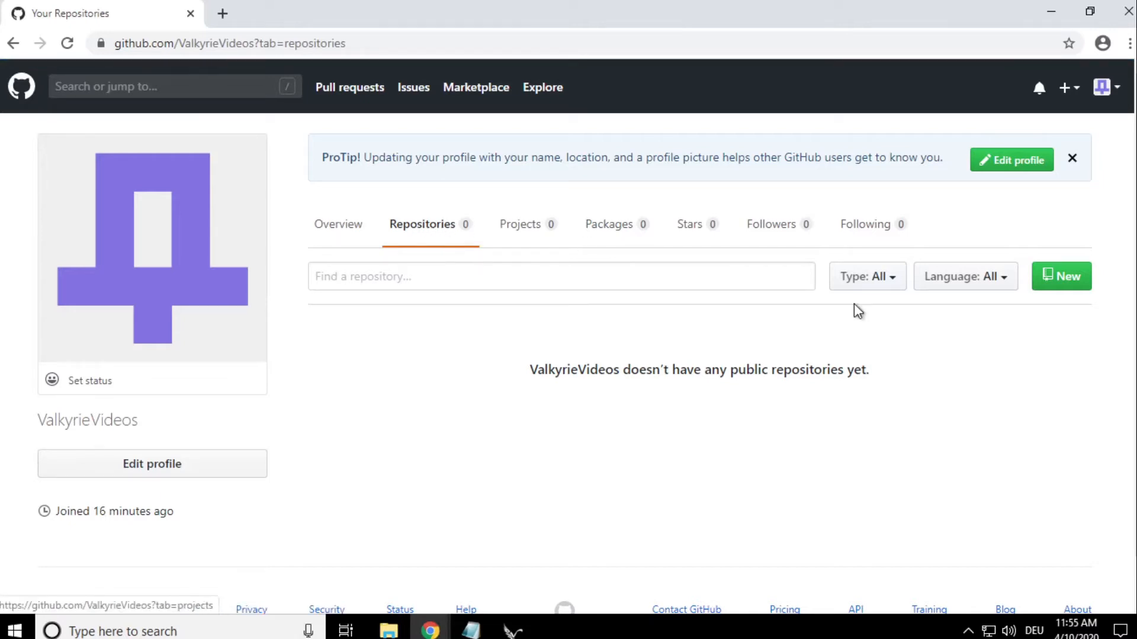
click(1075, 291)
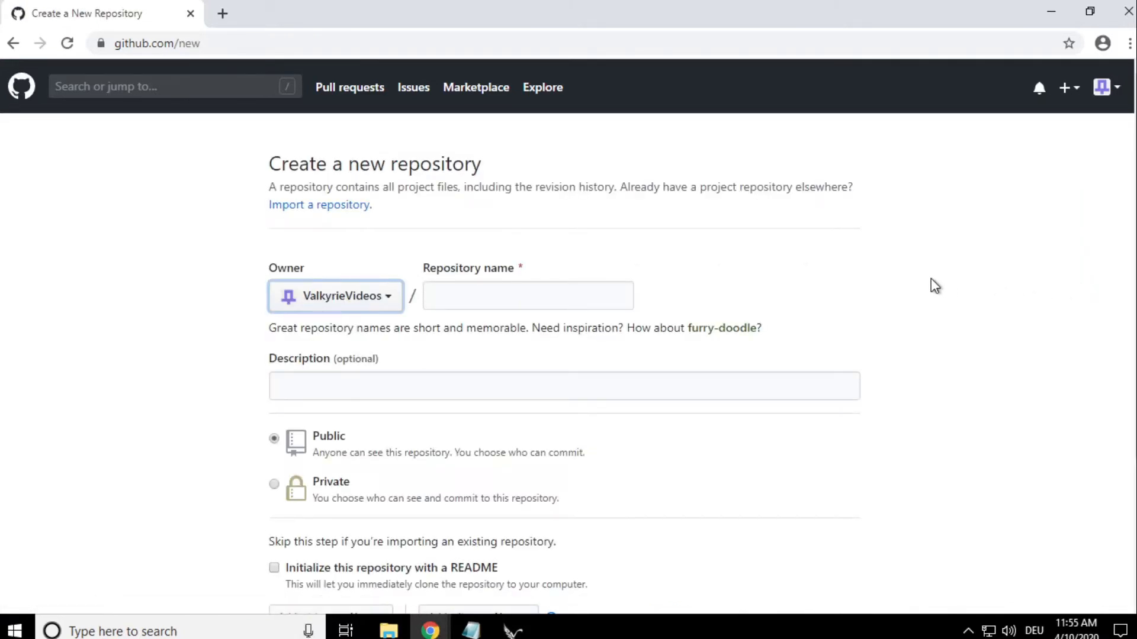
click(522, 297)
- Copy the name of the desktop folder SoundsGraphicsLocalizationDemo and enter it as the new repository's name
click(1051, 12)
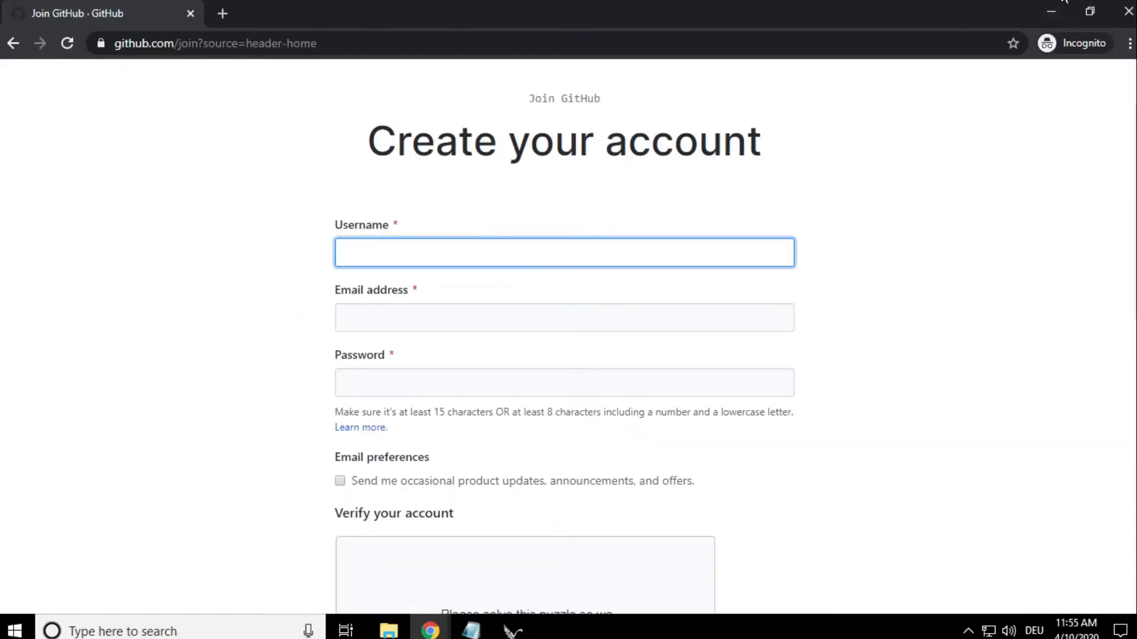
click(1051, 11)
click(1016, 60)
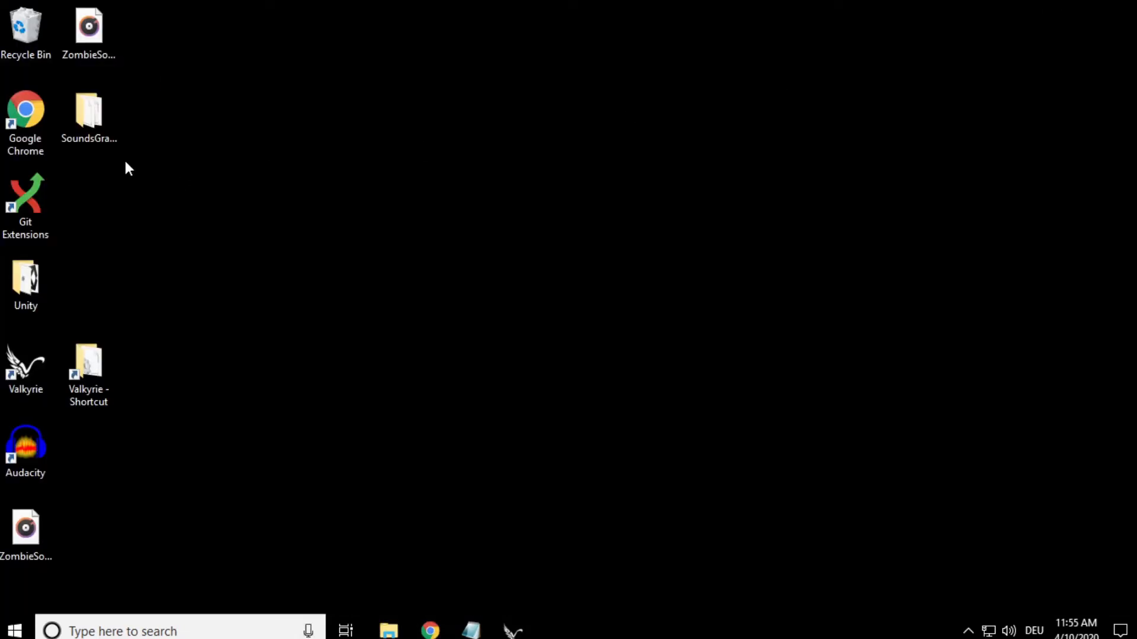
click(104, 109)
key(F2)
key(ctrl+c)
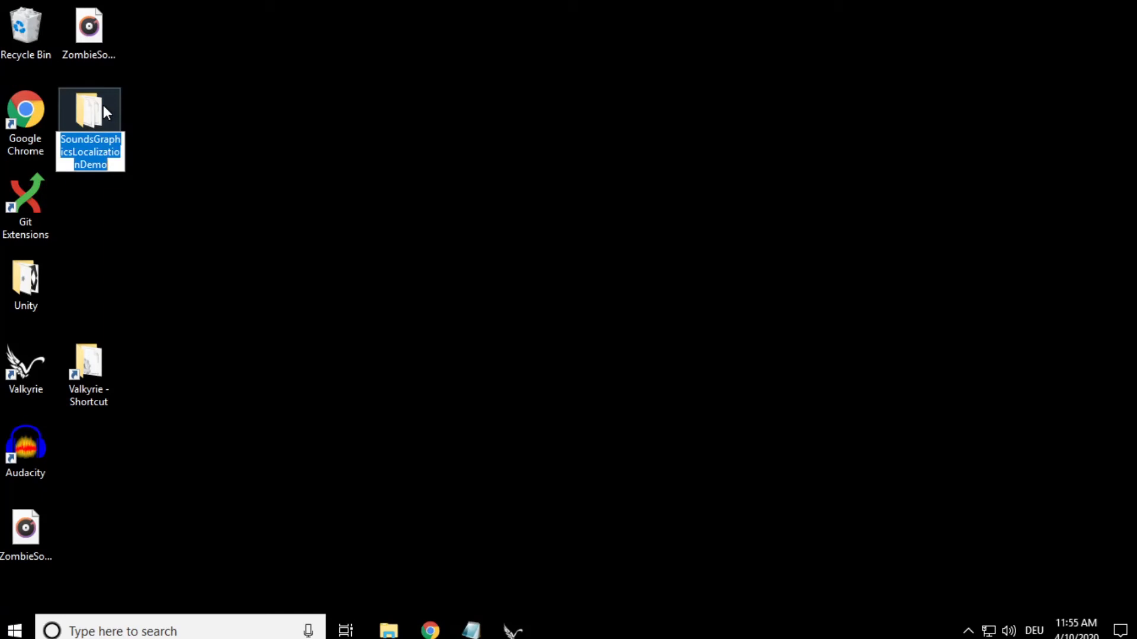
click(444, 619)
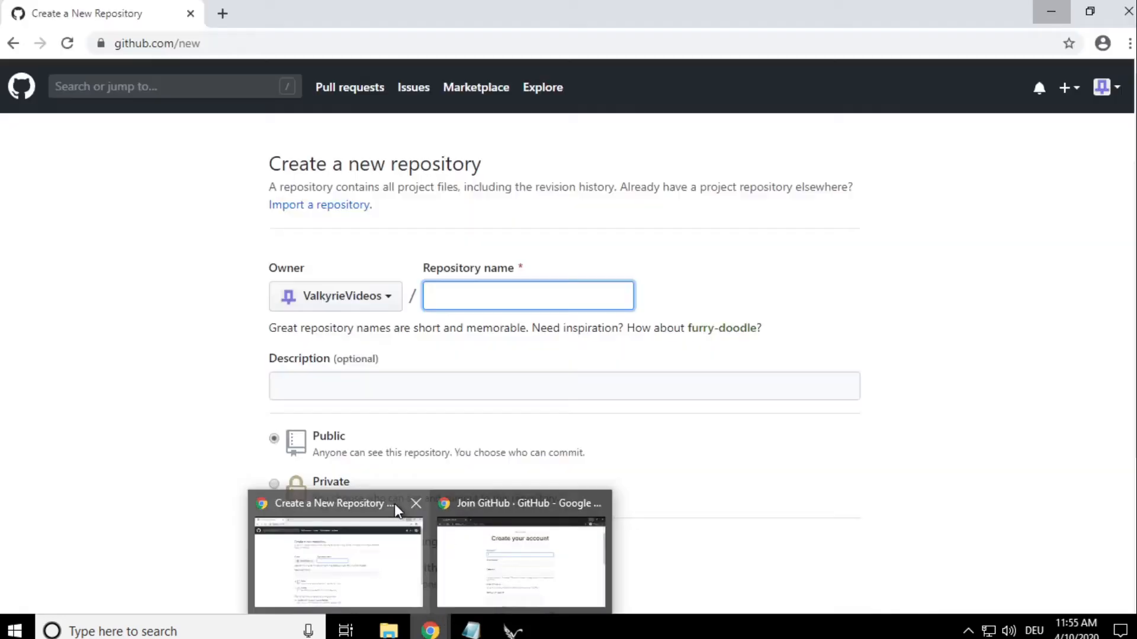
click(394, 503)
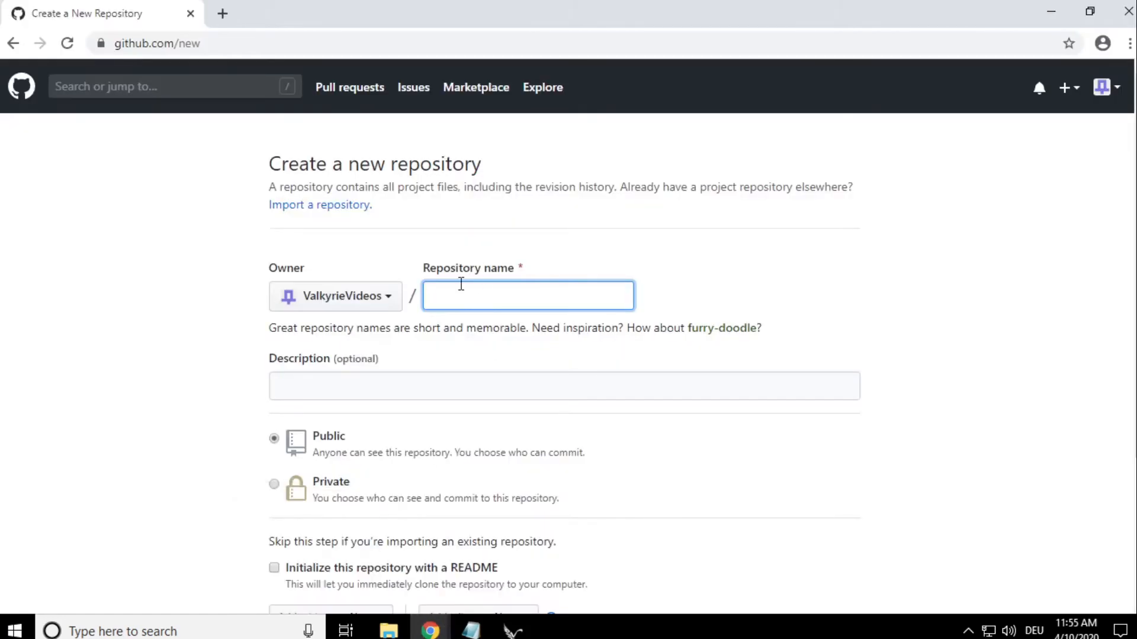
key(ctrl+v)
- Enter the repository description "This is a demo for the valkyrie mission creator tool for descent and mansions of madness"
click(430, 381)
text(This is a de)
key(BackSpace)
key(BackSpace)
text(a demo for the va)
key(BackSpace)
text(the valkyrie mi)
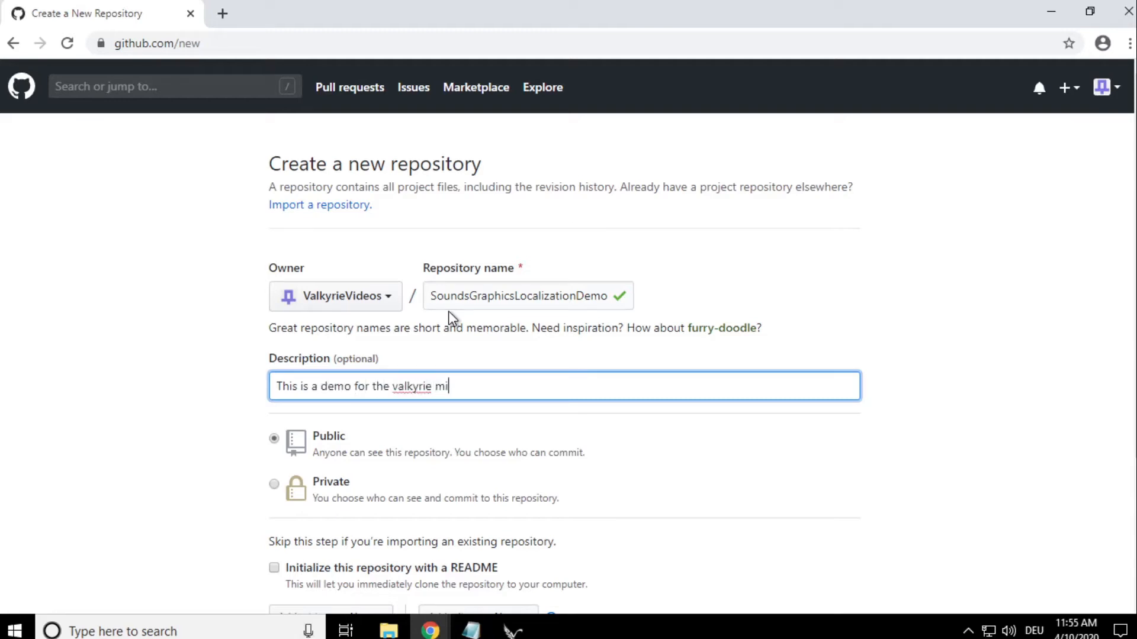
text(ssion creator tool for descent and )
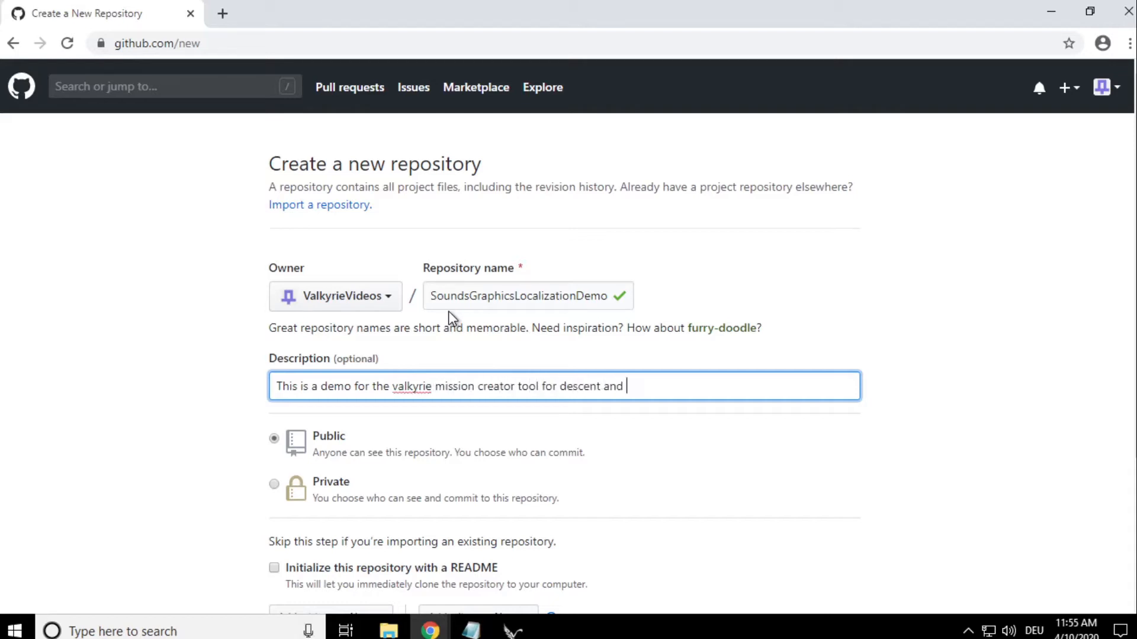
text(mansions of madness)
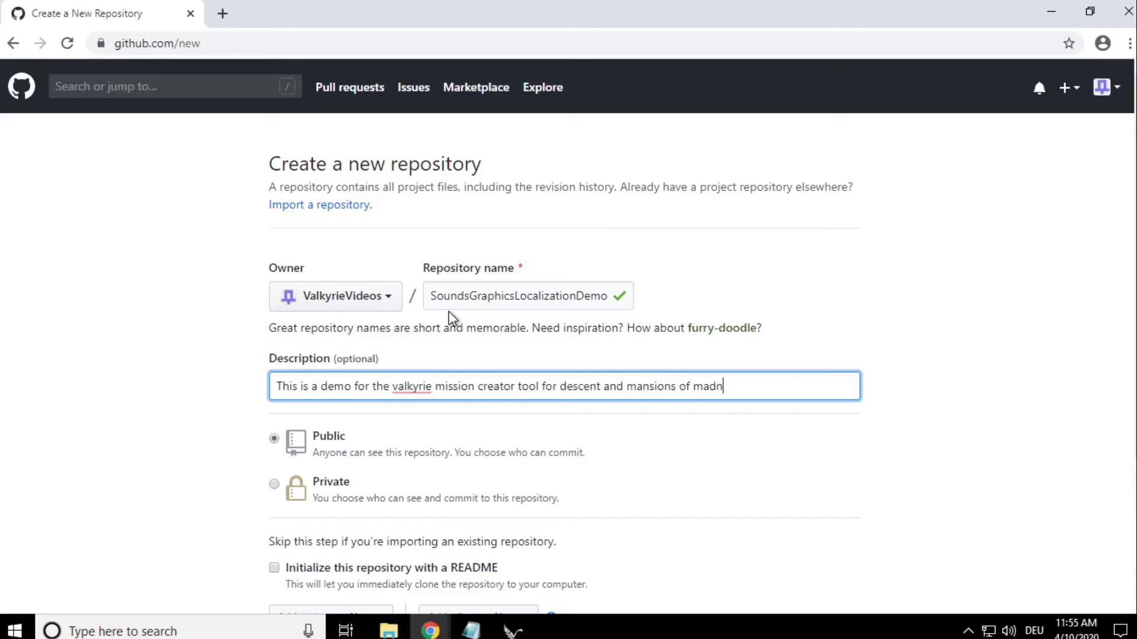
click(944, 368)
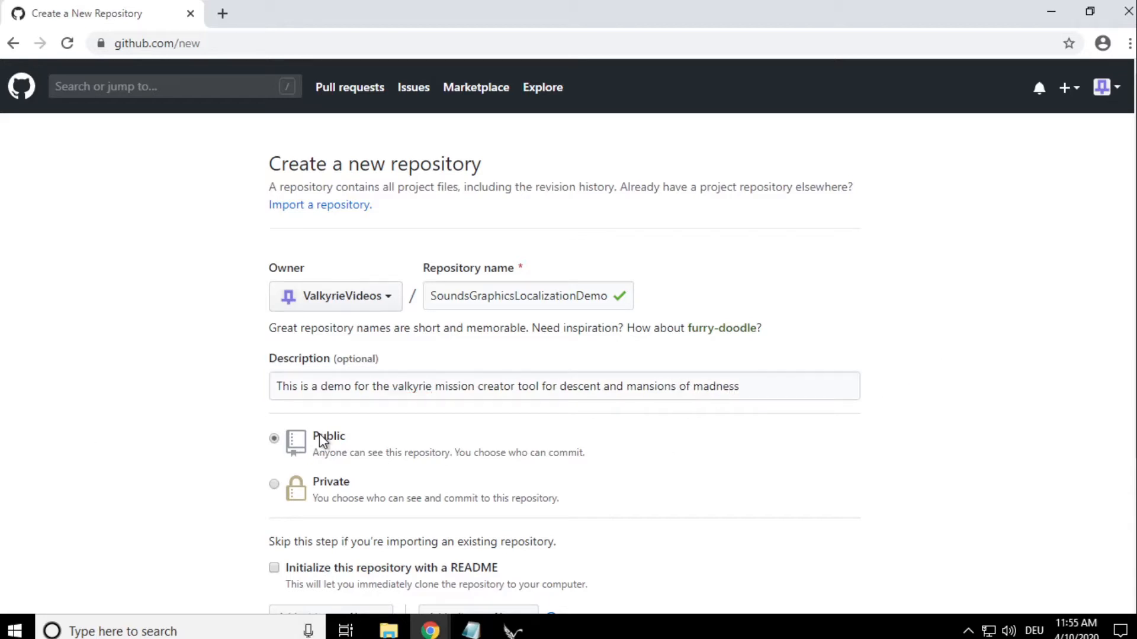
- Create the repository as public, without a README, .gitignore or license
scroll(318, 443, down, 1)
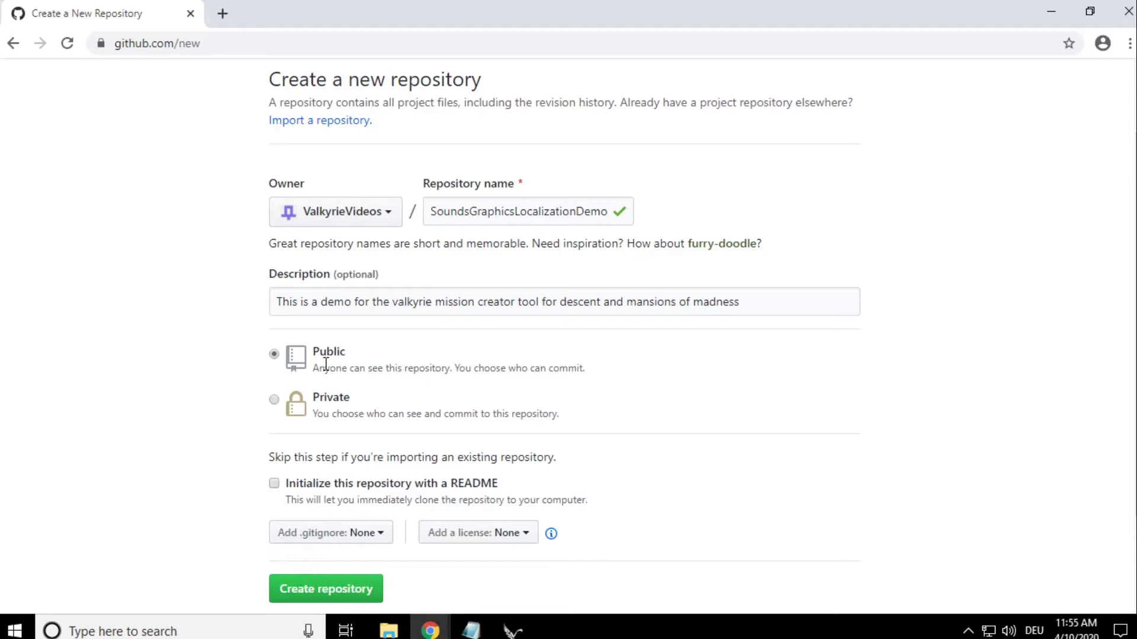
scroll(344, 356, down, 1)
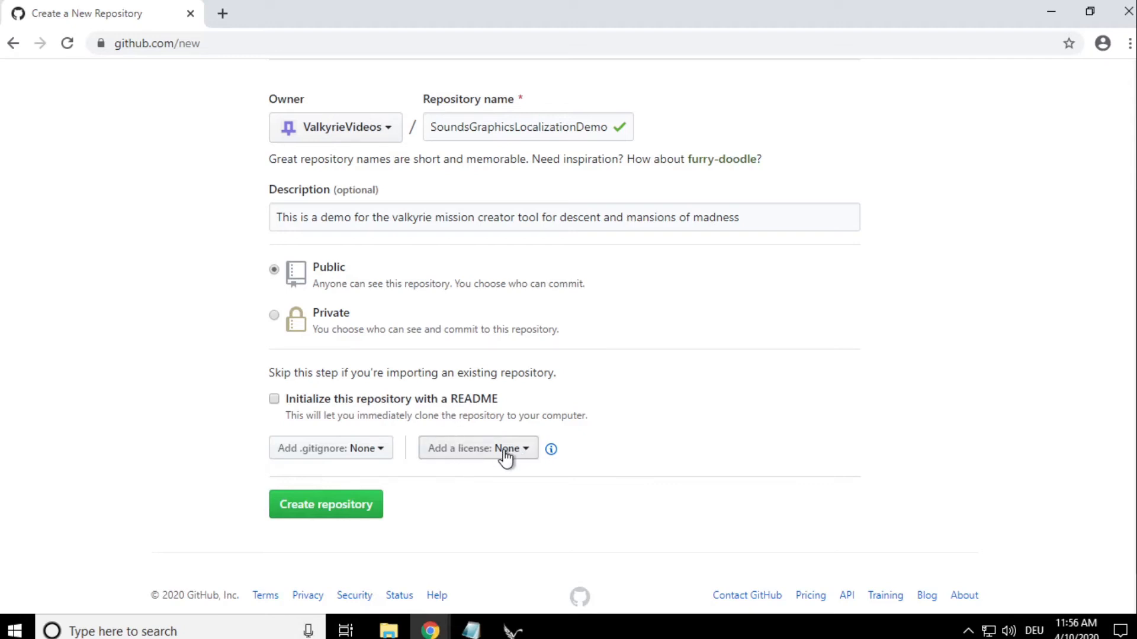
click(356, 508)
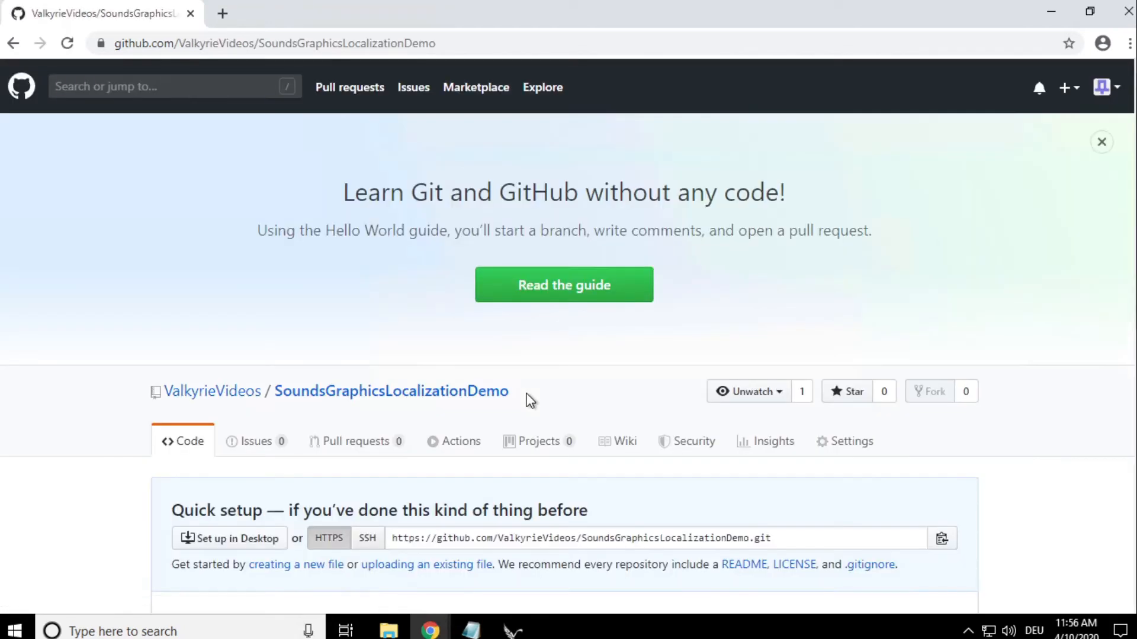
- Review the quick setup and command-line instructions on the new repository's page
scroll(528, 396, down, 5)
scroll(565, 372, up, 2)
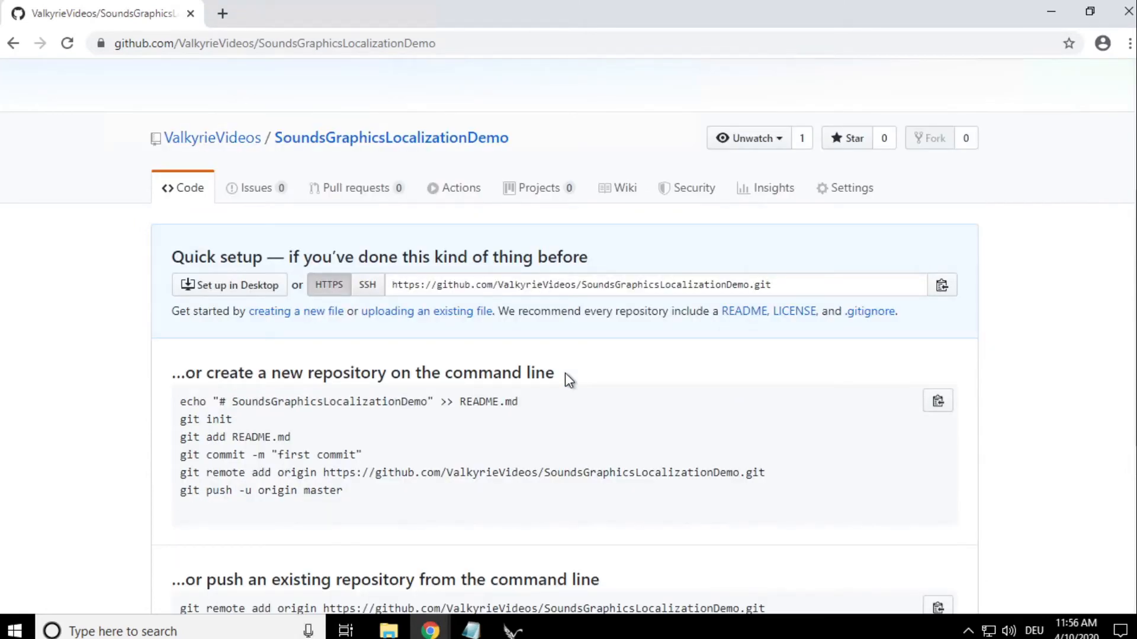
scroll(566, 374, down, 4)
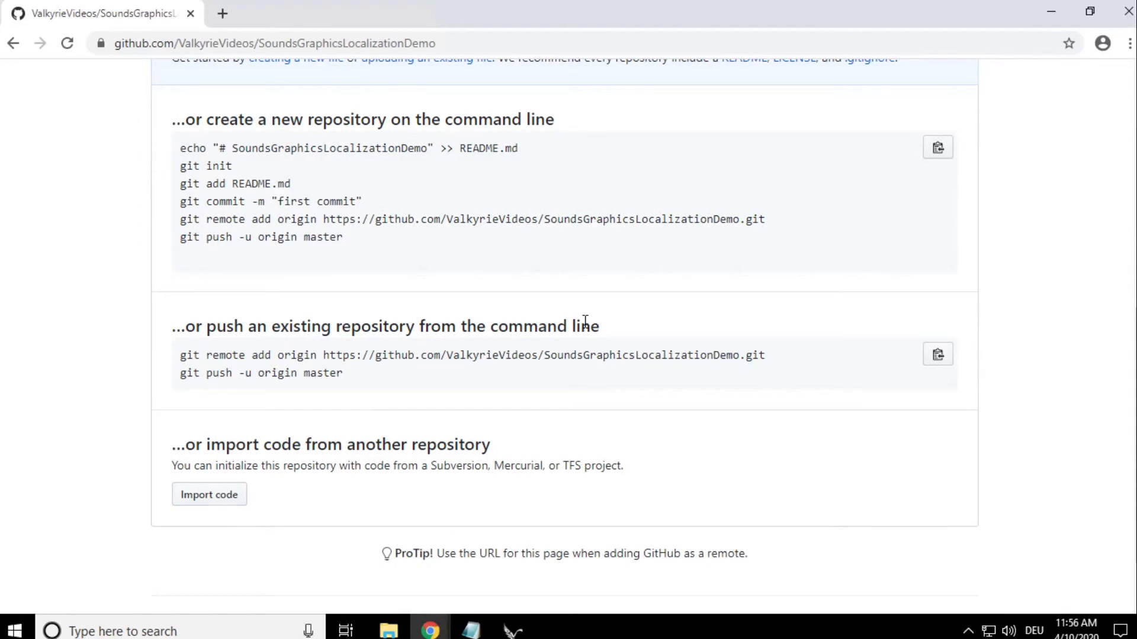
scroll(585, 322, up, 3)
scroll(586, 328, up, 1)
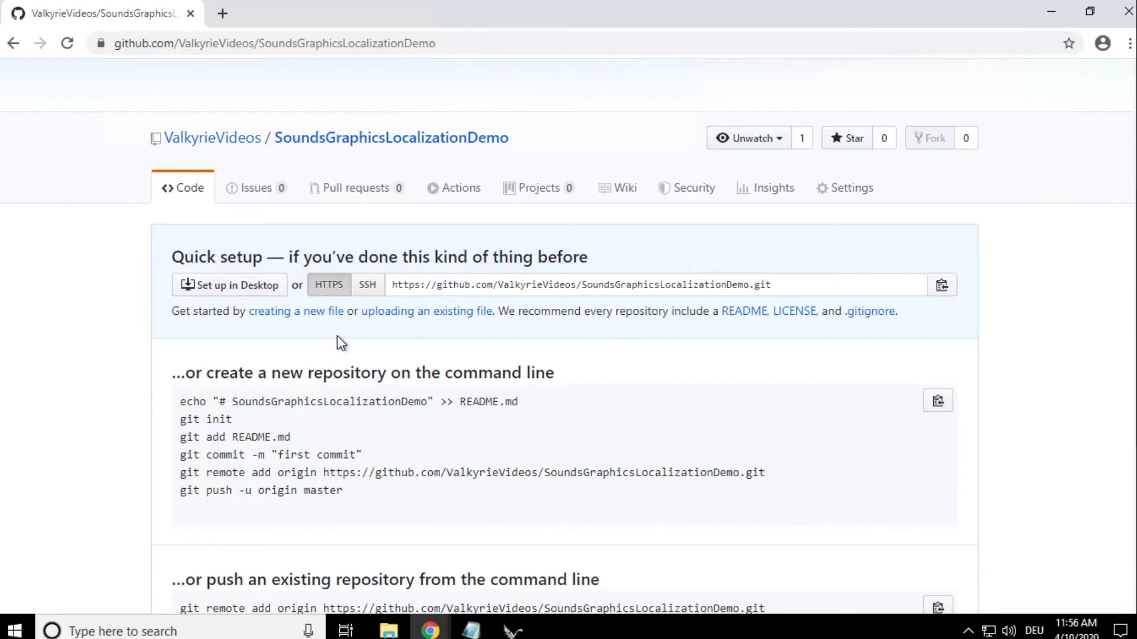
- Open the existing-file upload page of the new repository and dismiss the GitHub Actions notice
click(417, 312)
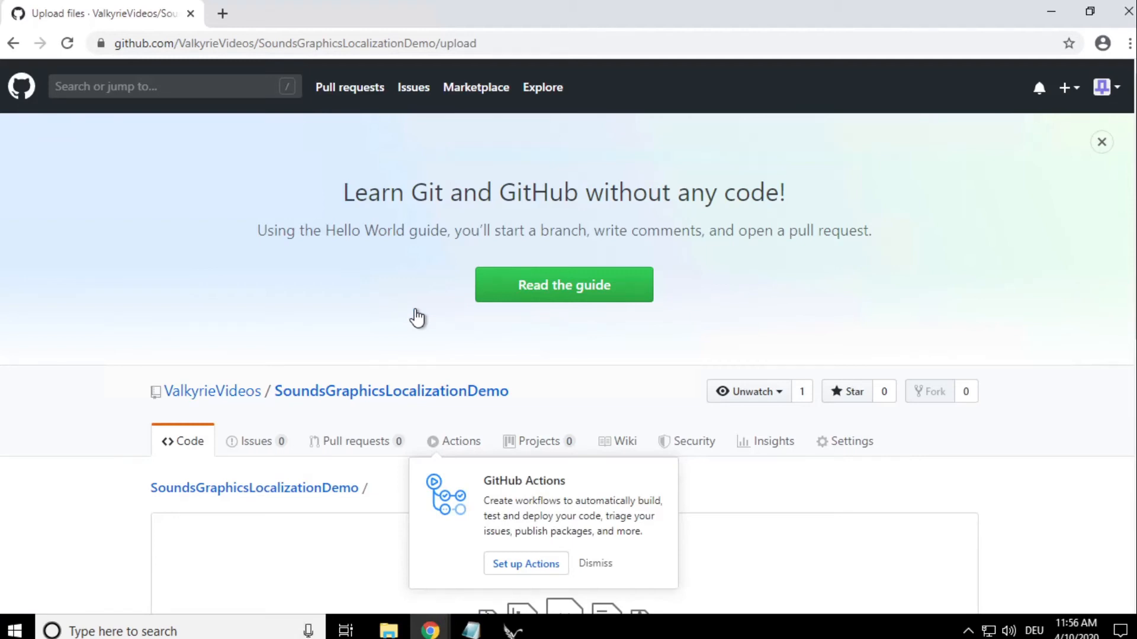
scroll(417, 319, down, 4)
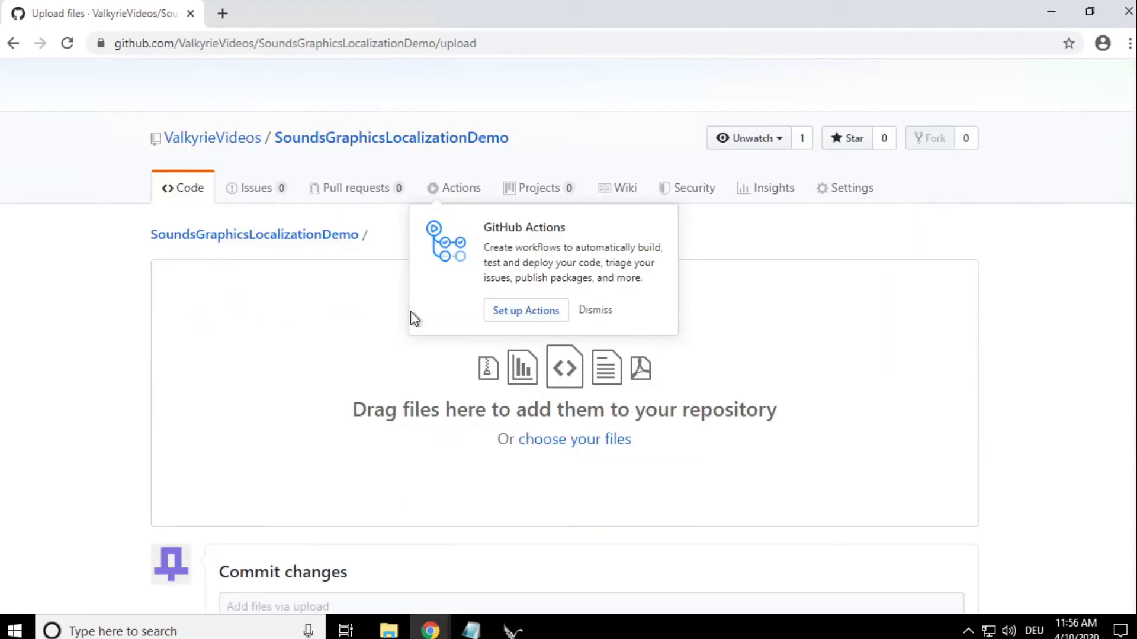
click(590, 314)
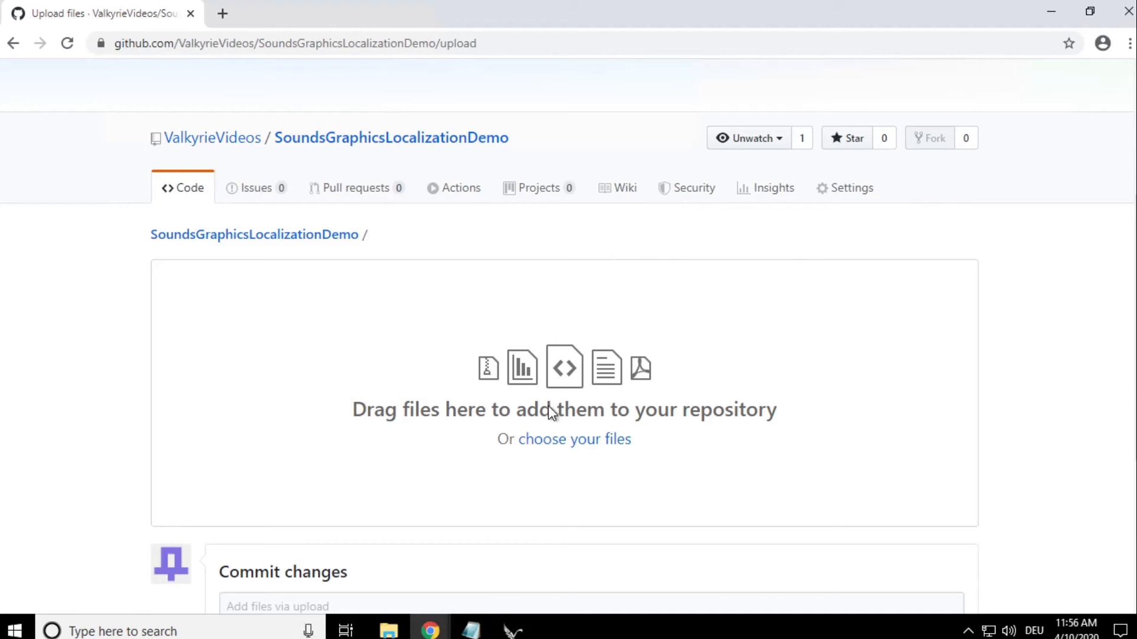
- Add SoundsGraphicsLocalizationDemo.ini and SoundsGraphicsLocalizationDemo.valkyrie from the desktop folder SoundsGraphicsLocalizationDemo to the repository upload
drag(477, 18, 634, 32)
drag(119, 135, 153, 122)
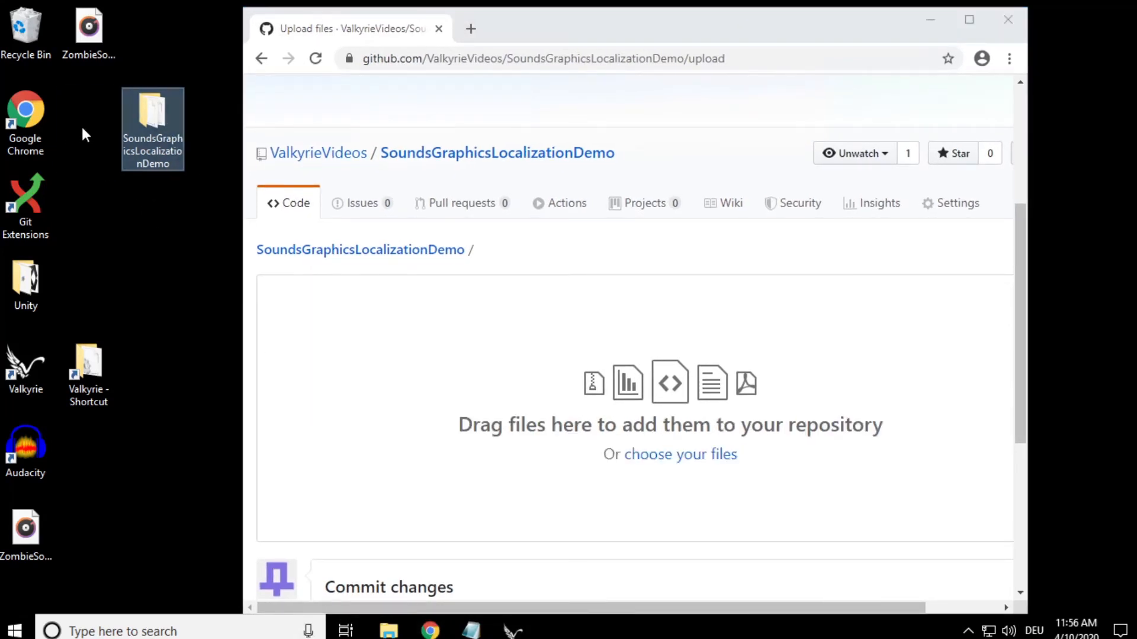
double_click(155, 121)
click(471, 158)
key(ctrl+a)
drag(613, 64, 988, 274)
drag(826, 360, 375, 359)
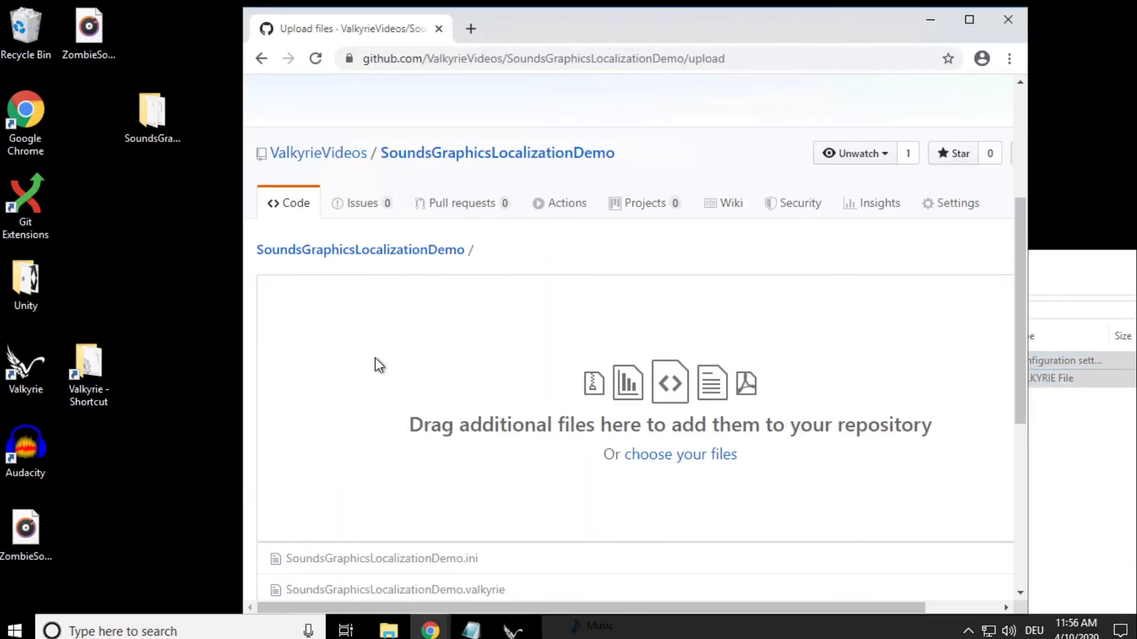
scroll(489, 396, down, 3)
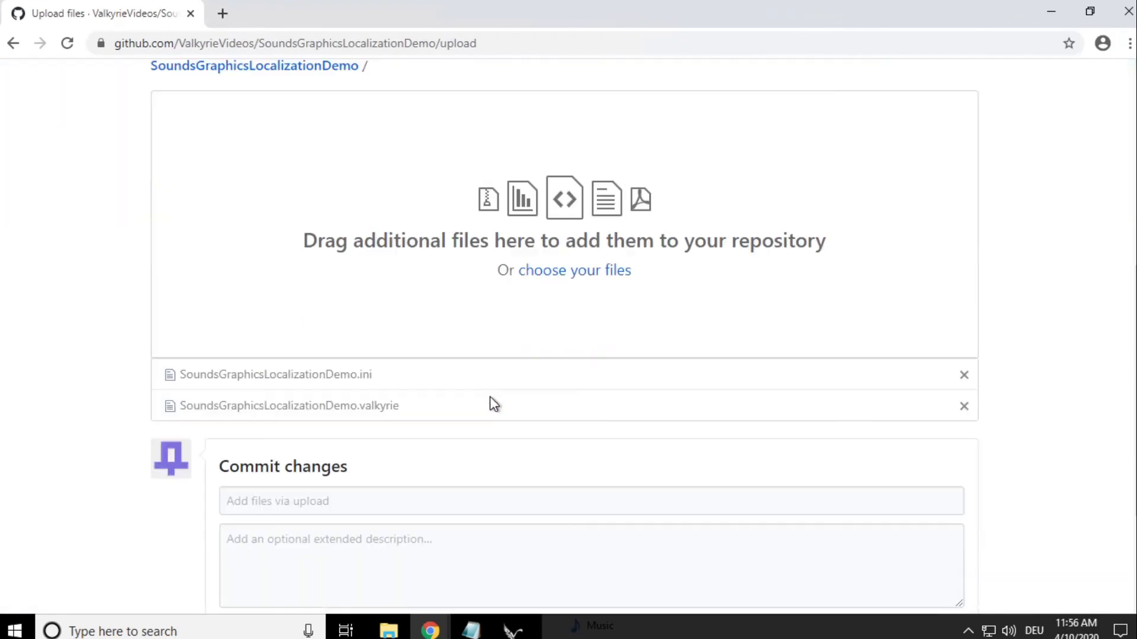
- Enter the commit message "Inital add of files" for the uploaded files
scroll(489, 396, down, 3)
click(263, 320)
scroll(264, 320, up, 1)
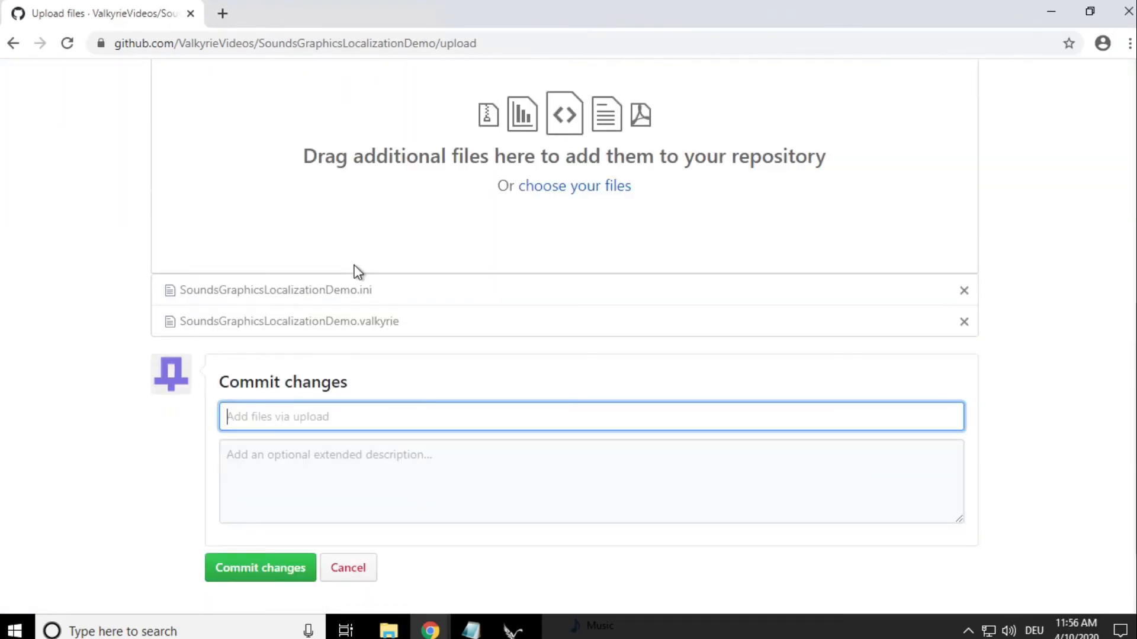
text(INiti)
key(BackSpace)
key(BackSpace)
key(BackSpace)
key(BackSpace)
text(nital add )
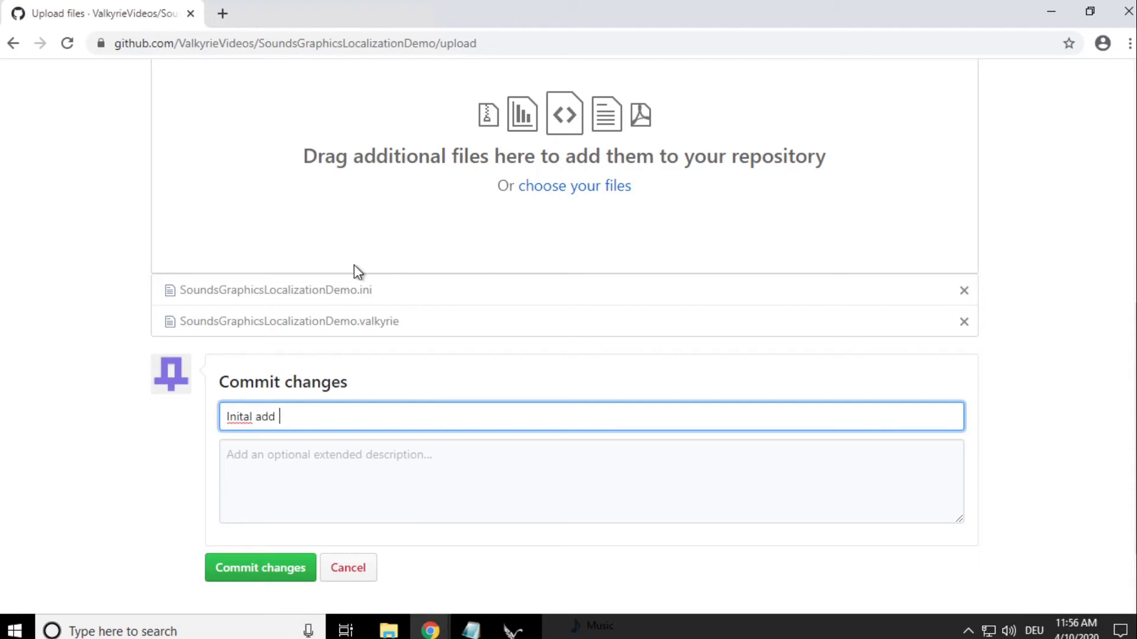
text(of files)
- Commit the uploaded files without an extended description and view the repository's page
click(273, 465)
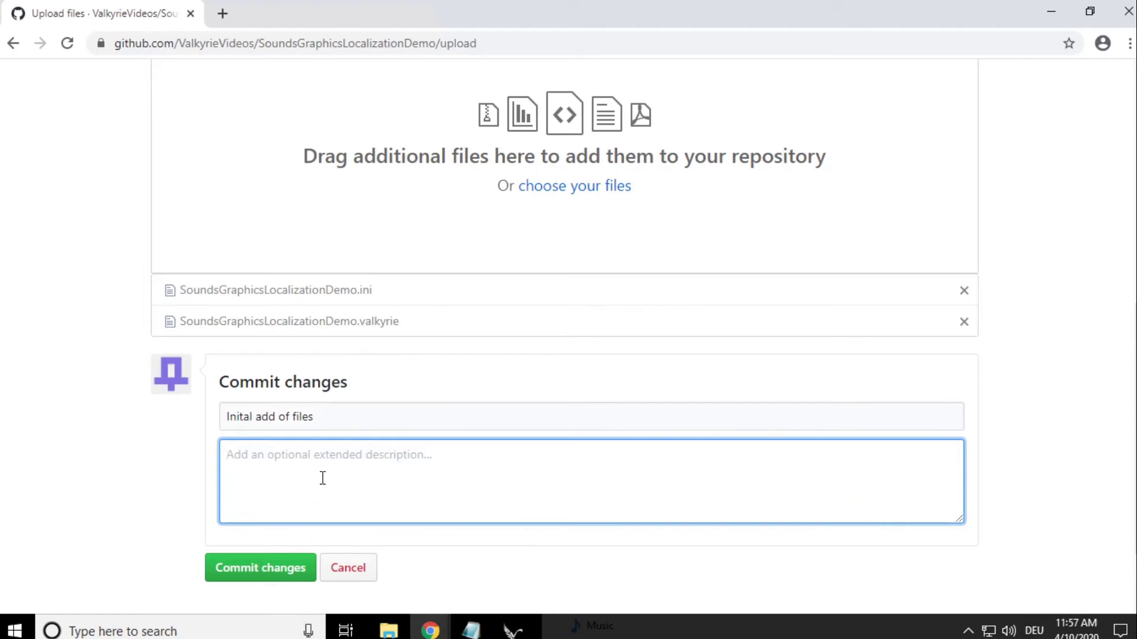
click(272, 570)
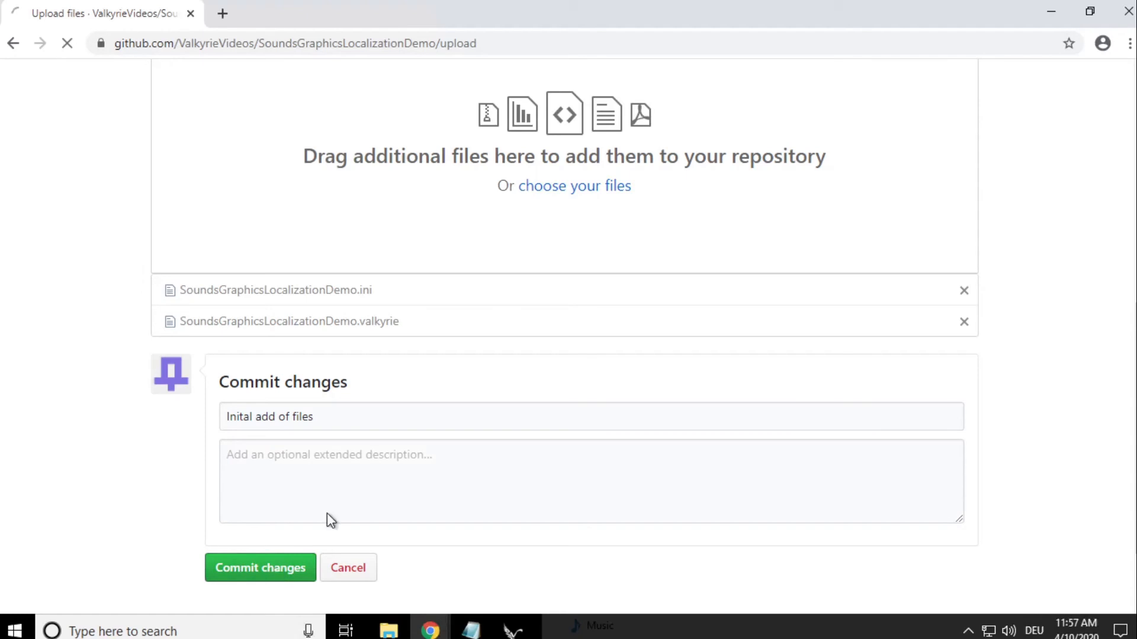
scroll(527, 352, down, 5)
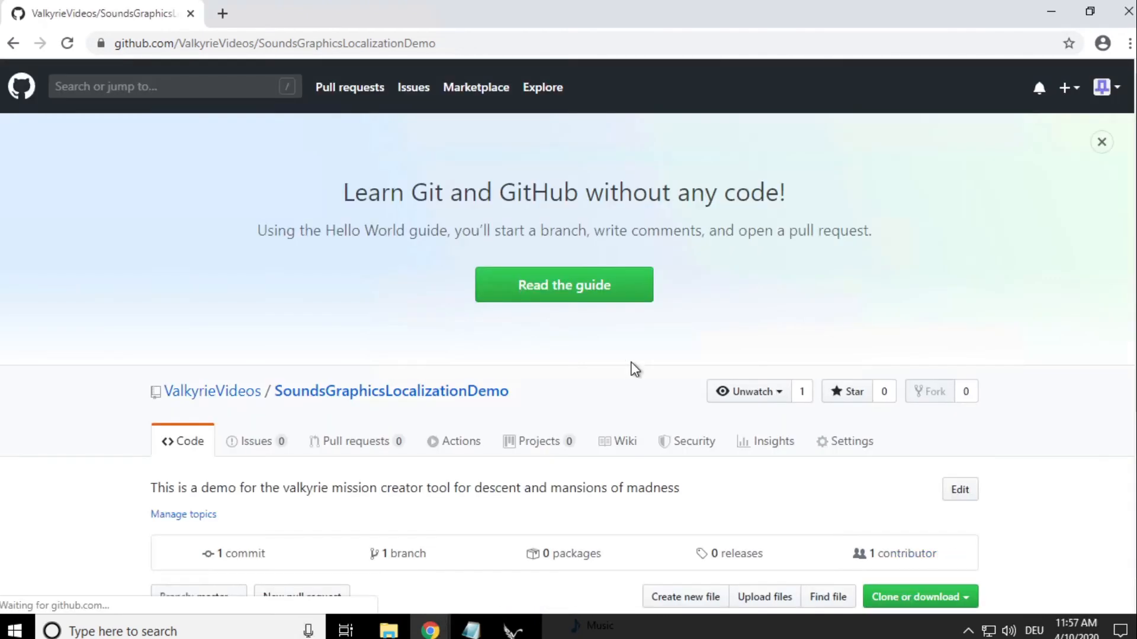
scroll(618, 367, down, 5)
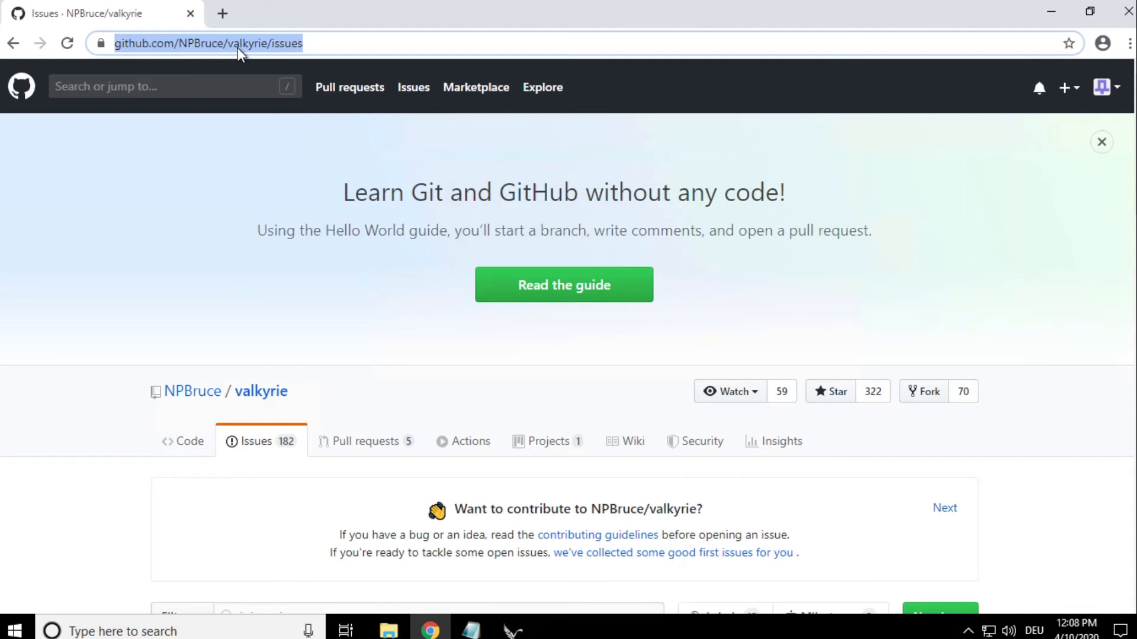
- Start a new issue in the main valkyrie repository and begin its title with "New Scenario:"
scroll(510, 299, down, 6)
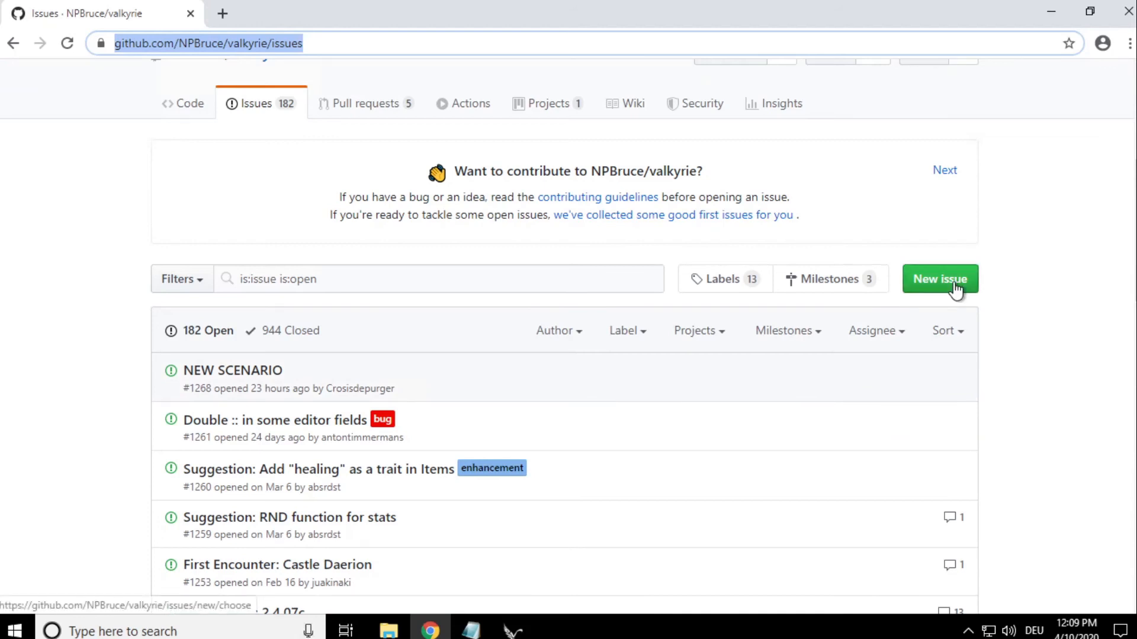
click(955, 289)
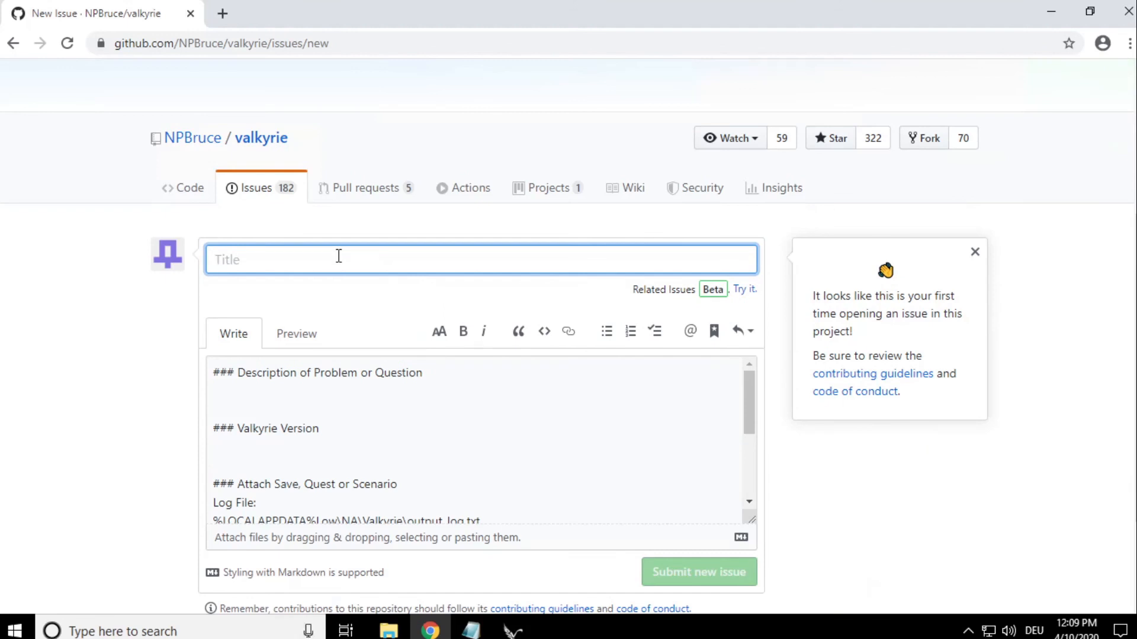
text(New Scenario:)
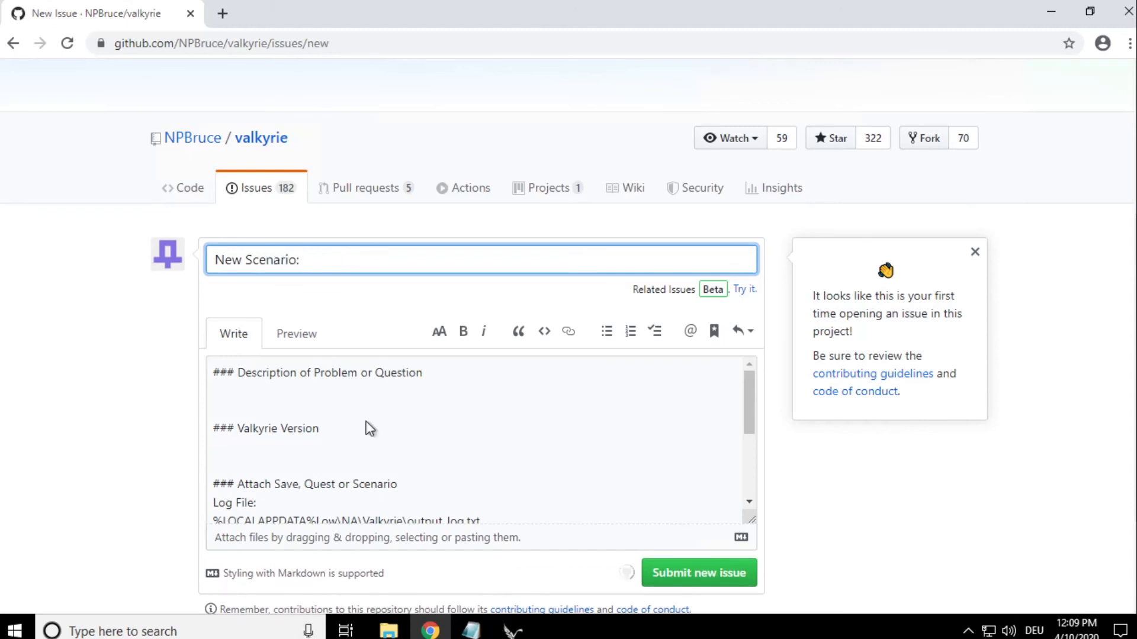
- Copy the scenario name SoundsGraphicsLocalizationDemo from File Explorer and append it to the issue title
click(408, 626)
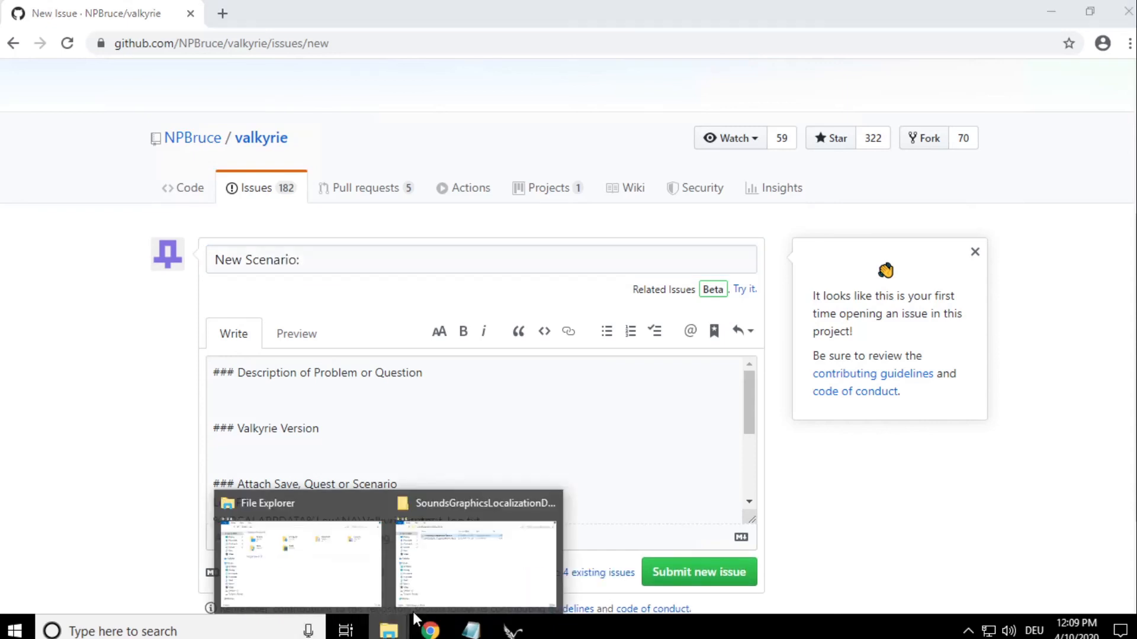
click(444, 556)
key(ctrl+c)
click(1015, 223)
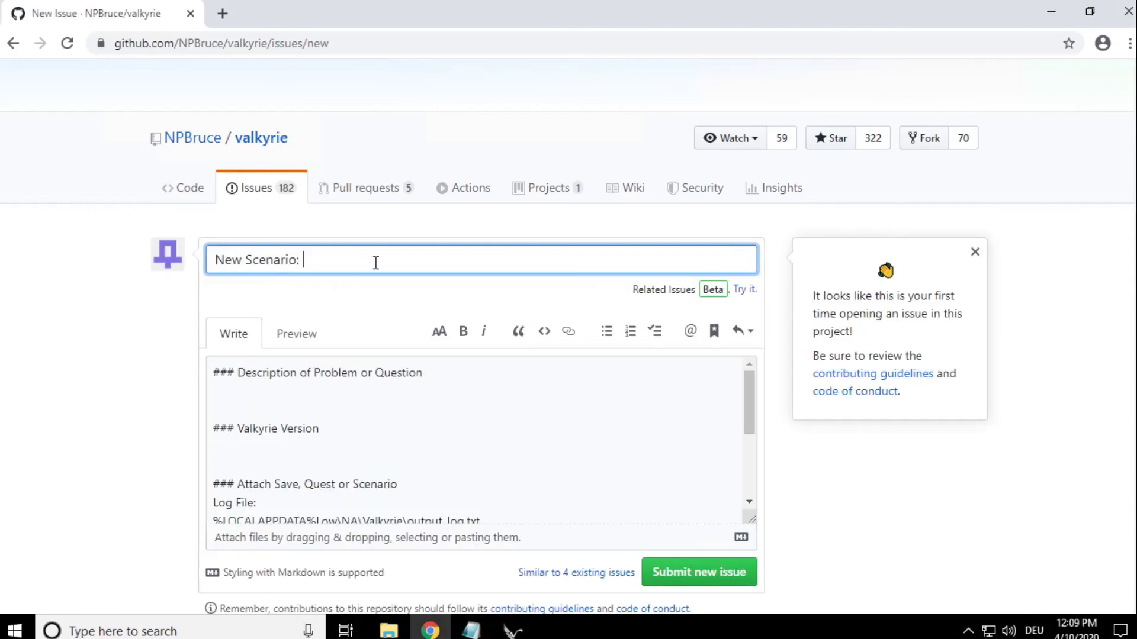
key(ctrl+v)
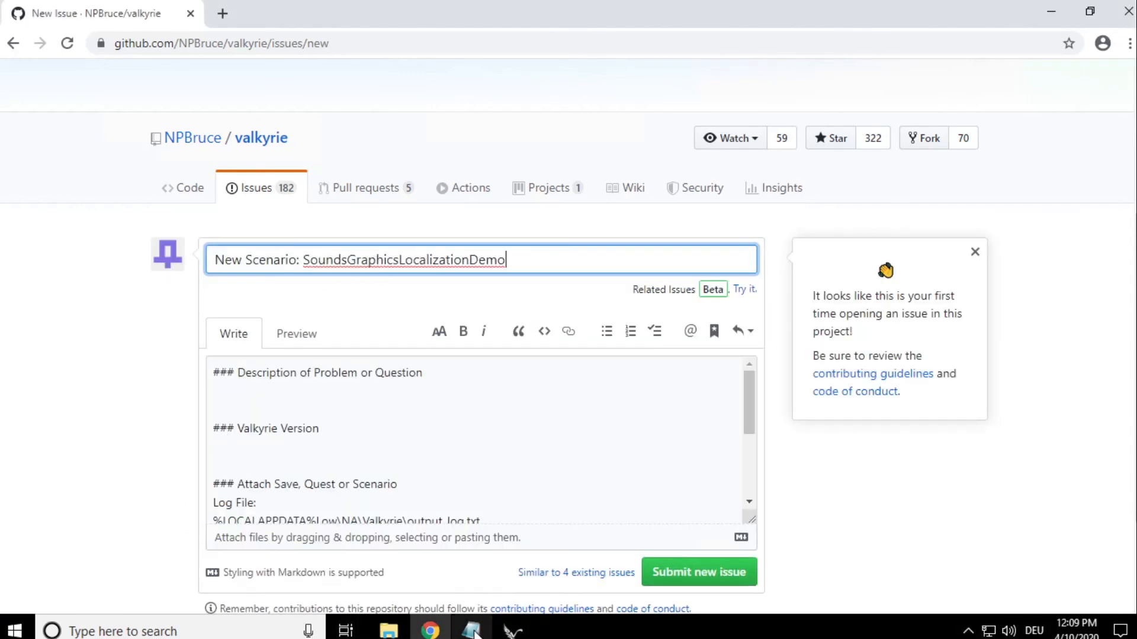
- Replace the issue's template text with the prepared note giving the scenario's name and repository link and asking to add it to the mission list
click(386, 426)
key(alt+Tab)
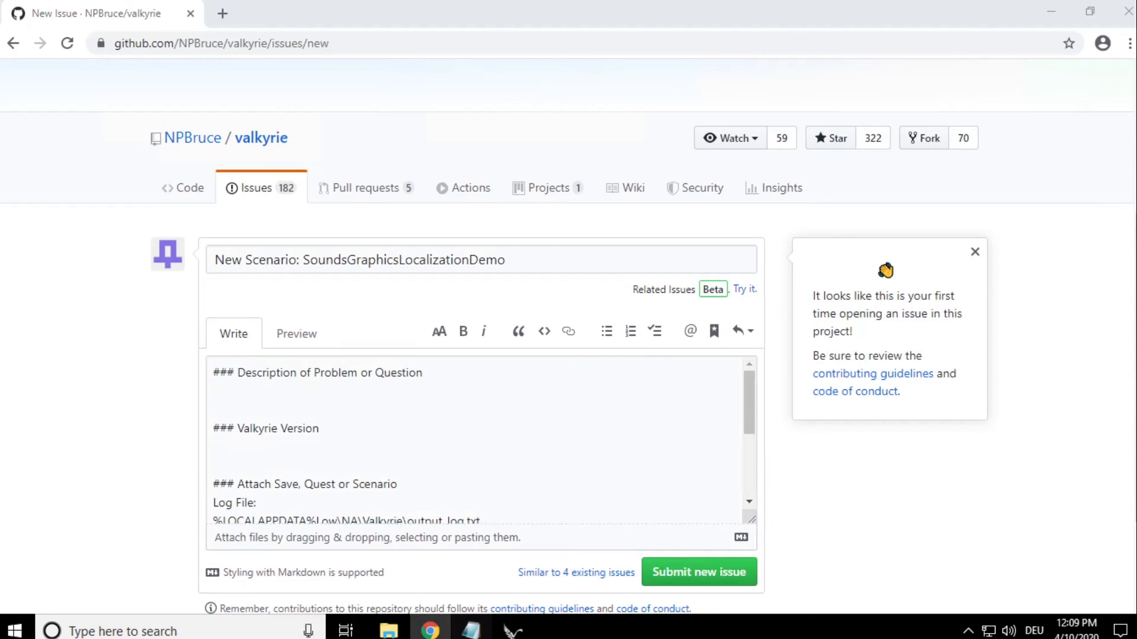
key(ctrl+a)
key(ctrl+c)
key(alt+Tab)
key(ctrl+a)
key(ctrl+v)
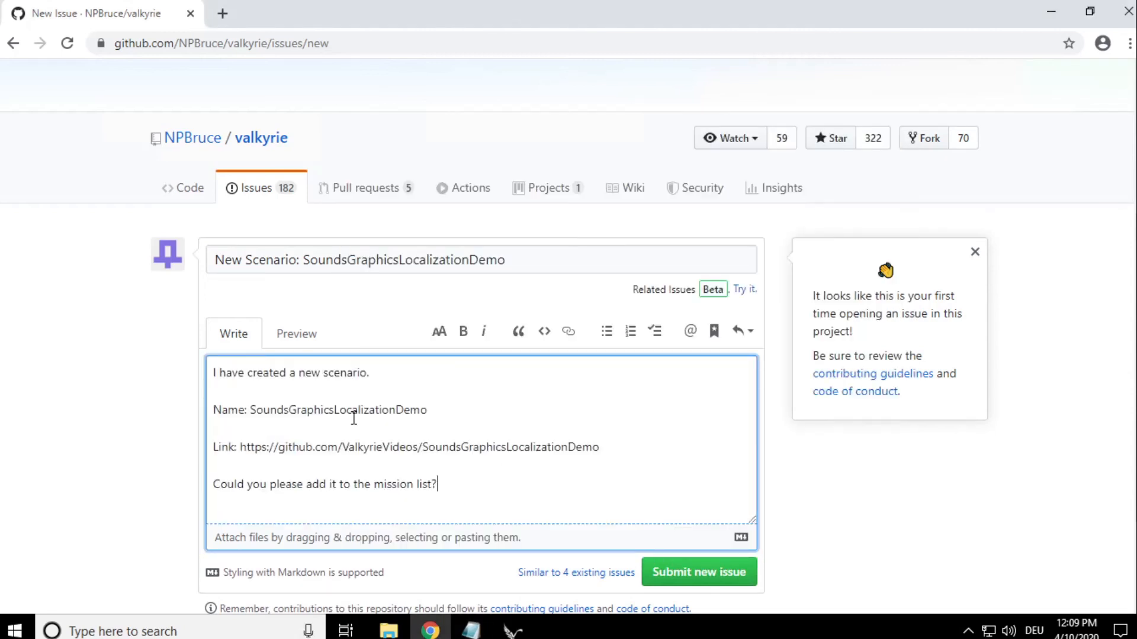